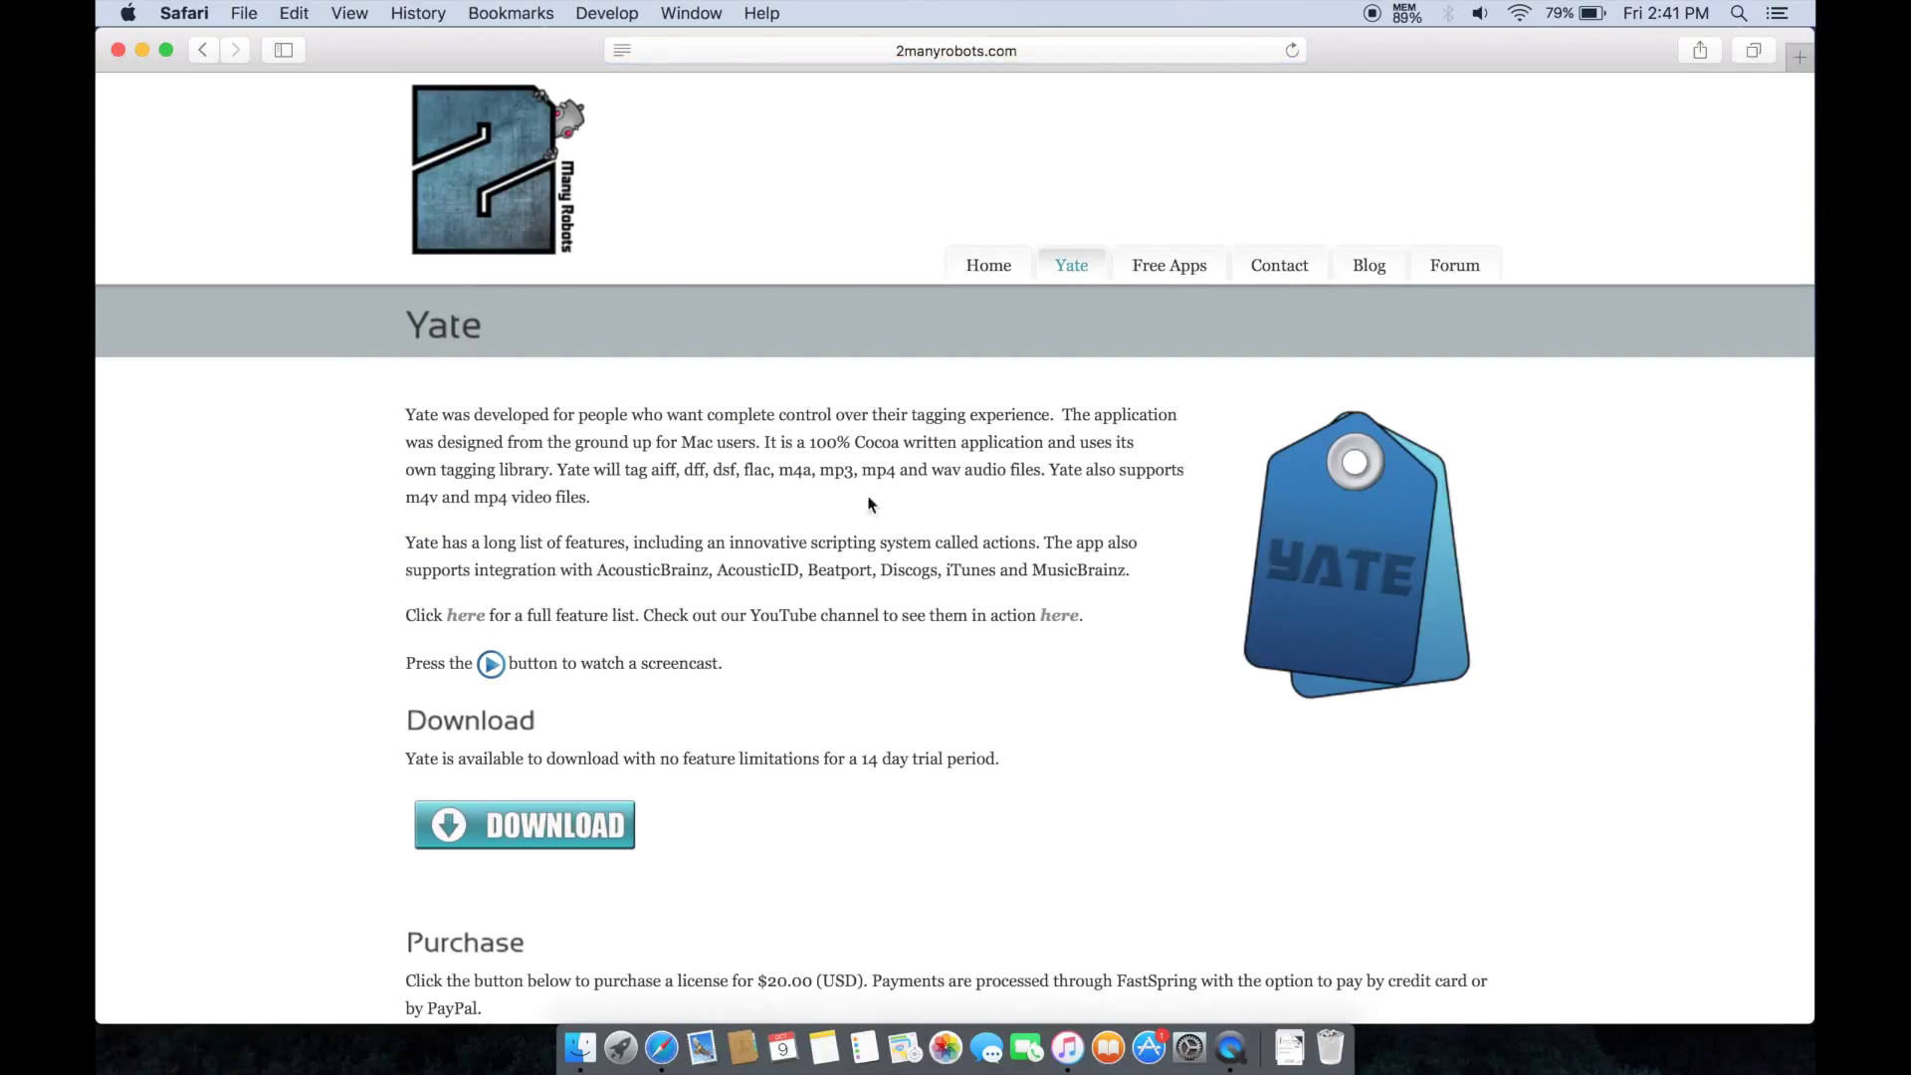
Download Yate.dmg (9.8 MB) from the 2manyrobots Yate page and select it in Safari's Downloads.
click(608, 820)
click(1634, 45)
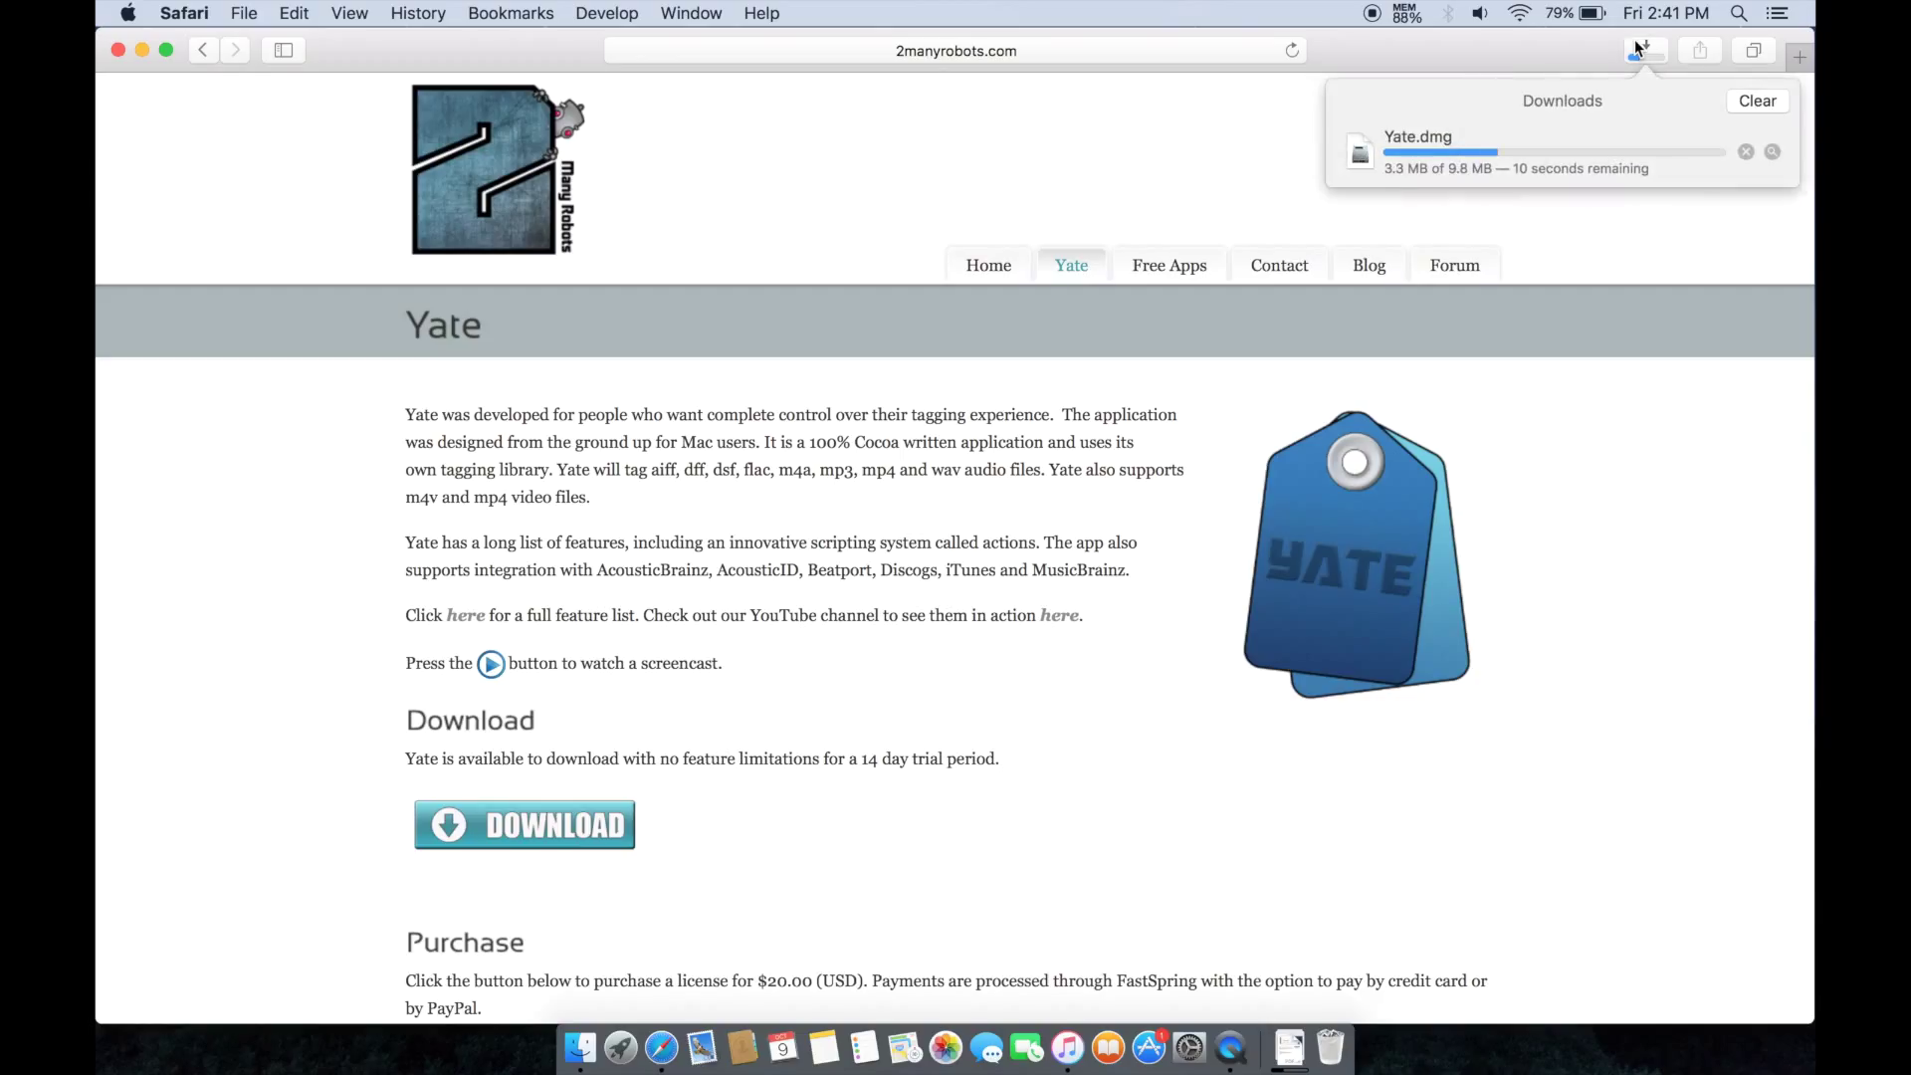
click(1437, 145)
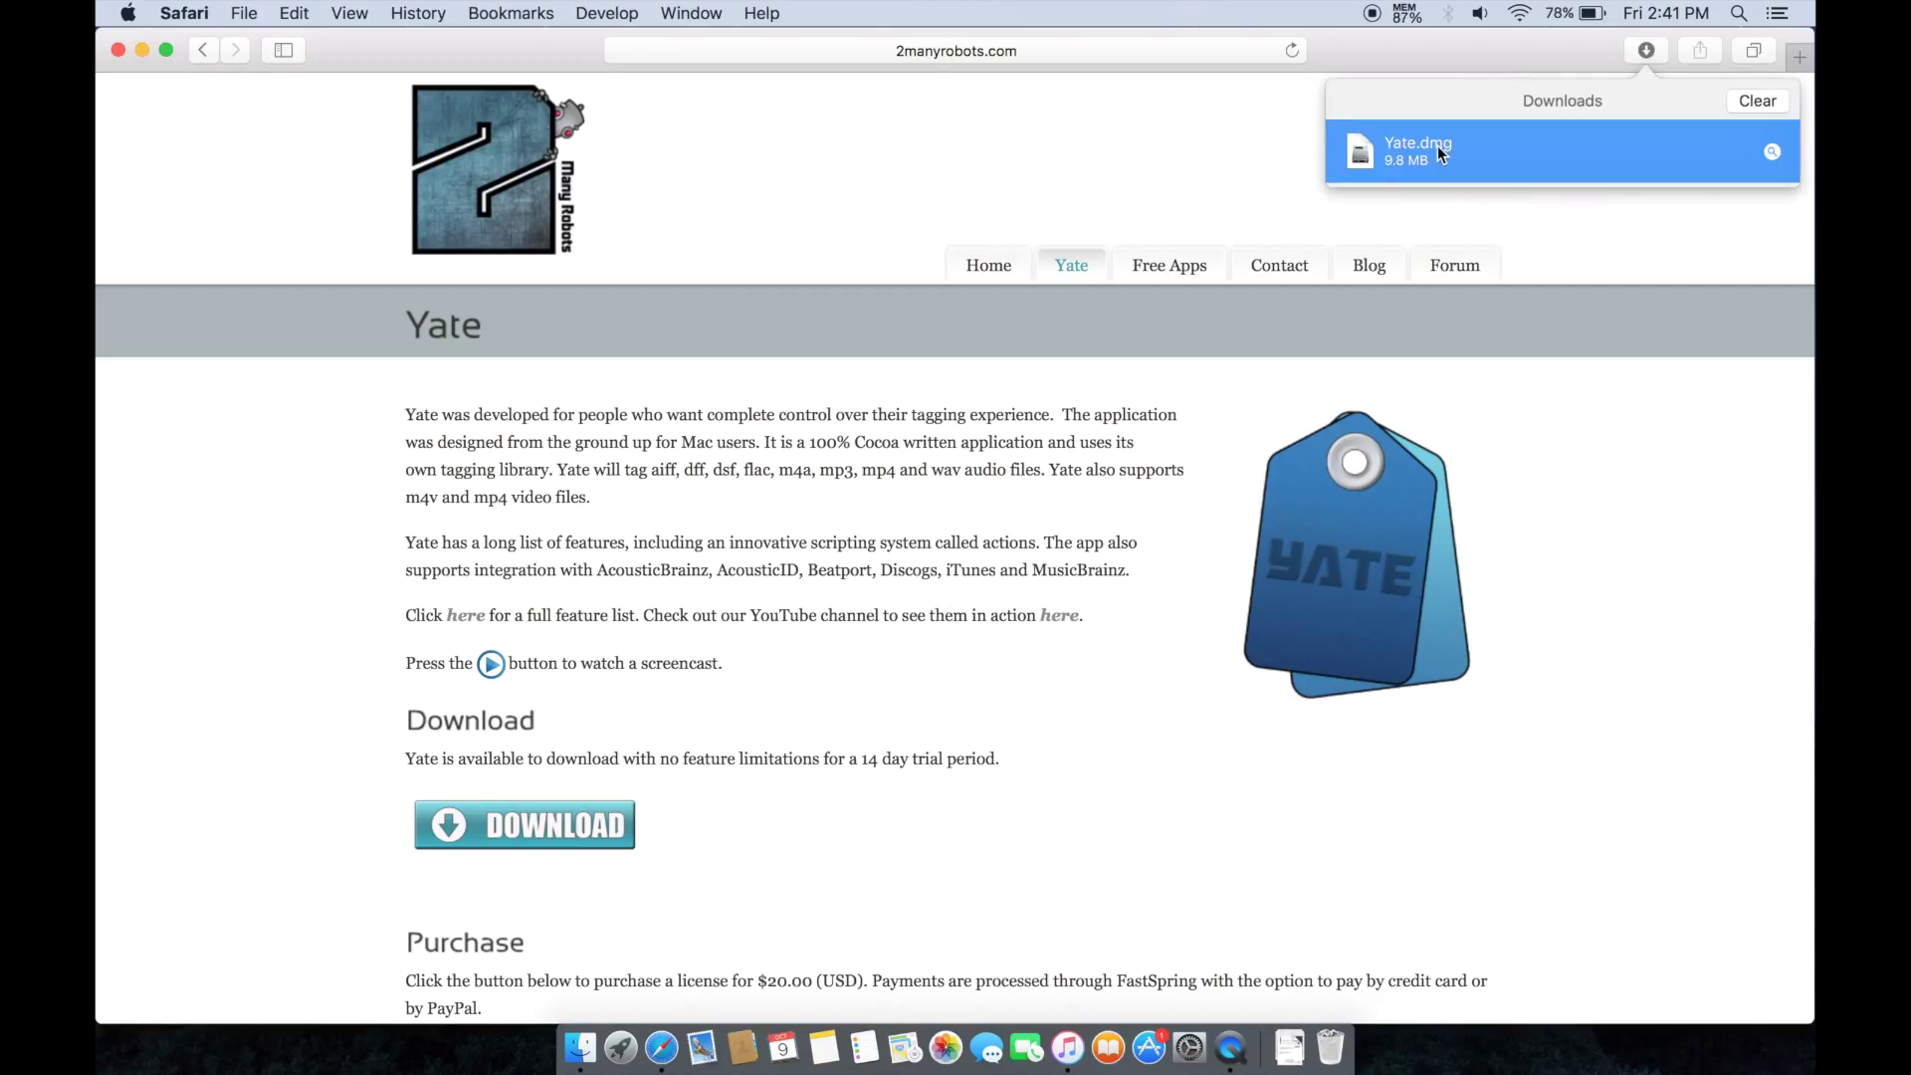
Open Yate.dmg, agree to the license, and drag Yate into the Applications folder.
double_click(1438, 146)
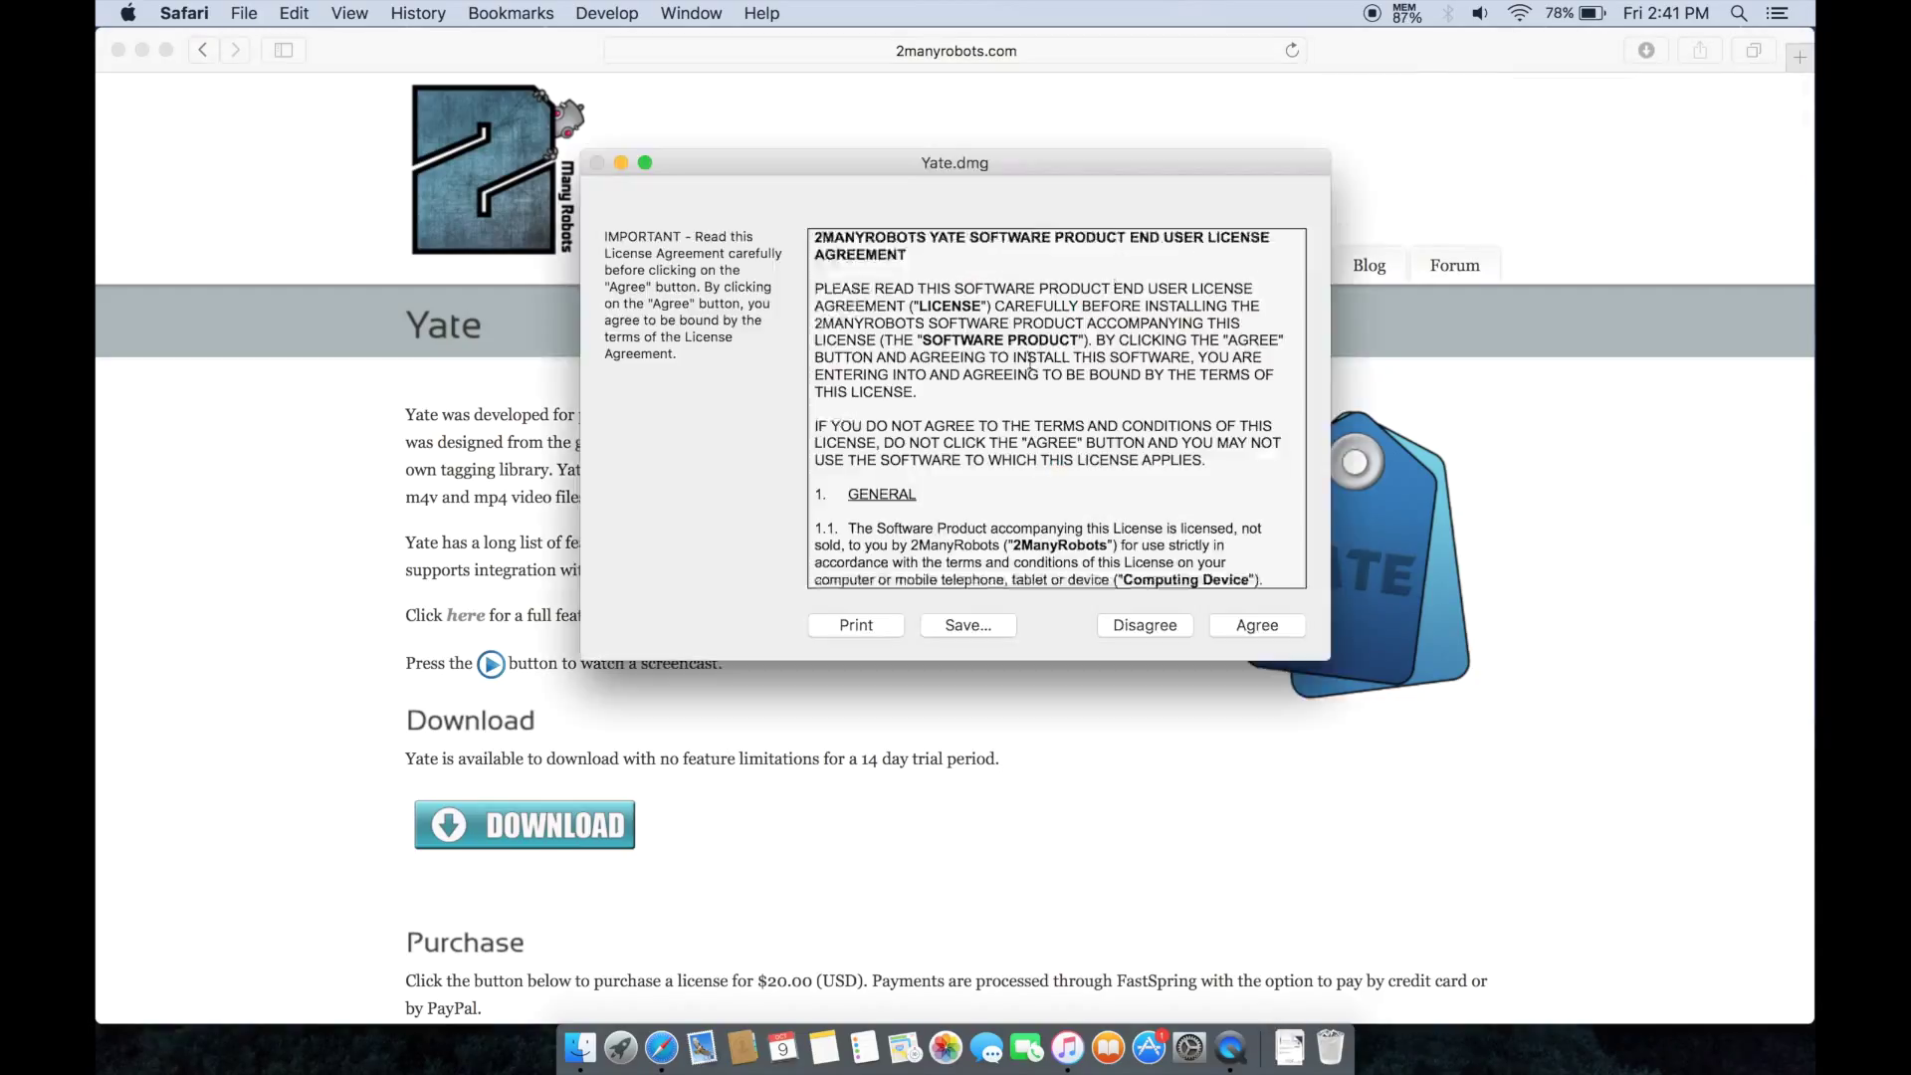
click(1251, 621)
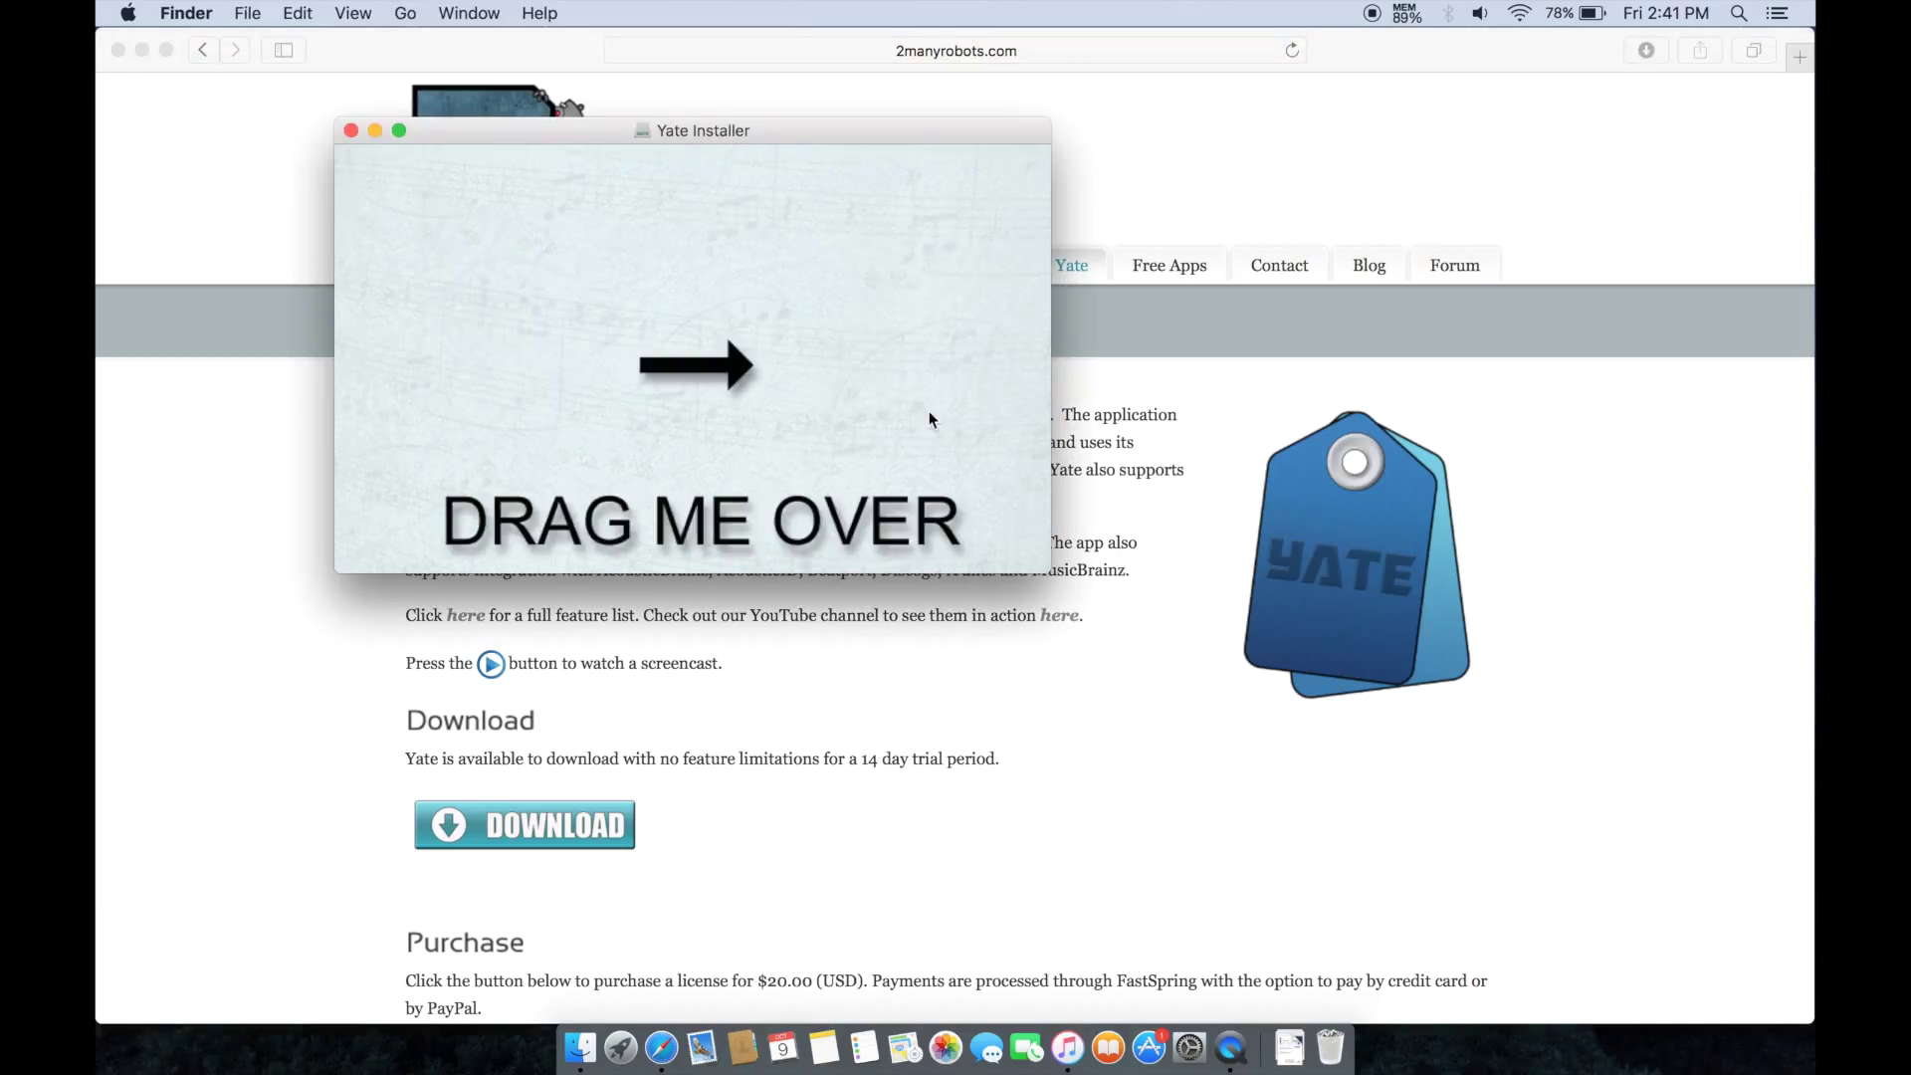
drag(572, 336, 967, 344)
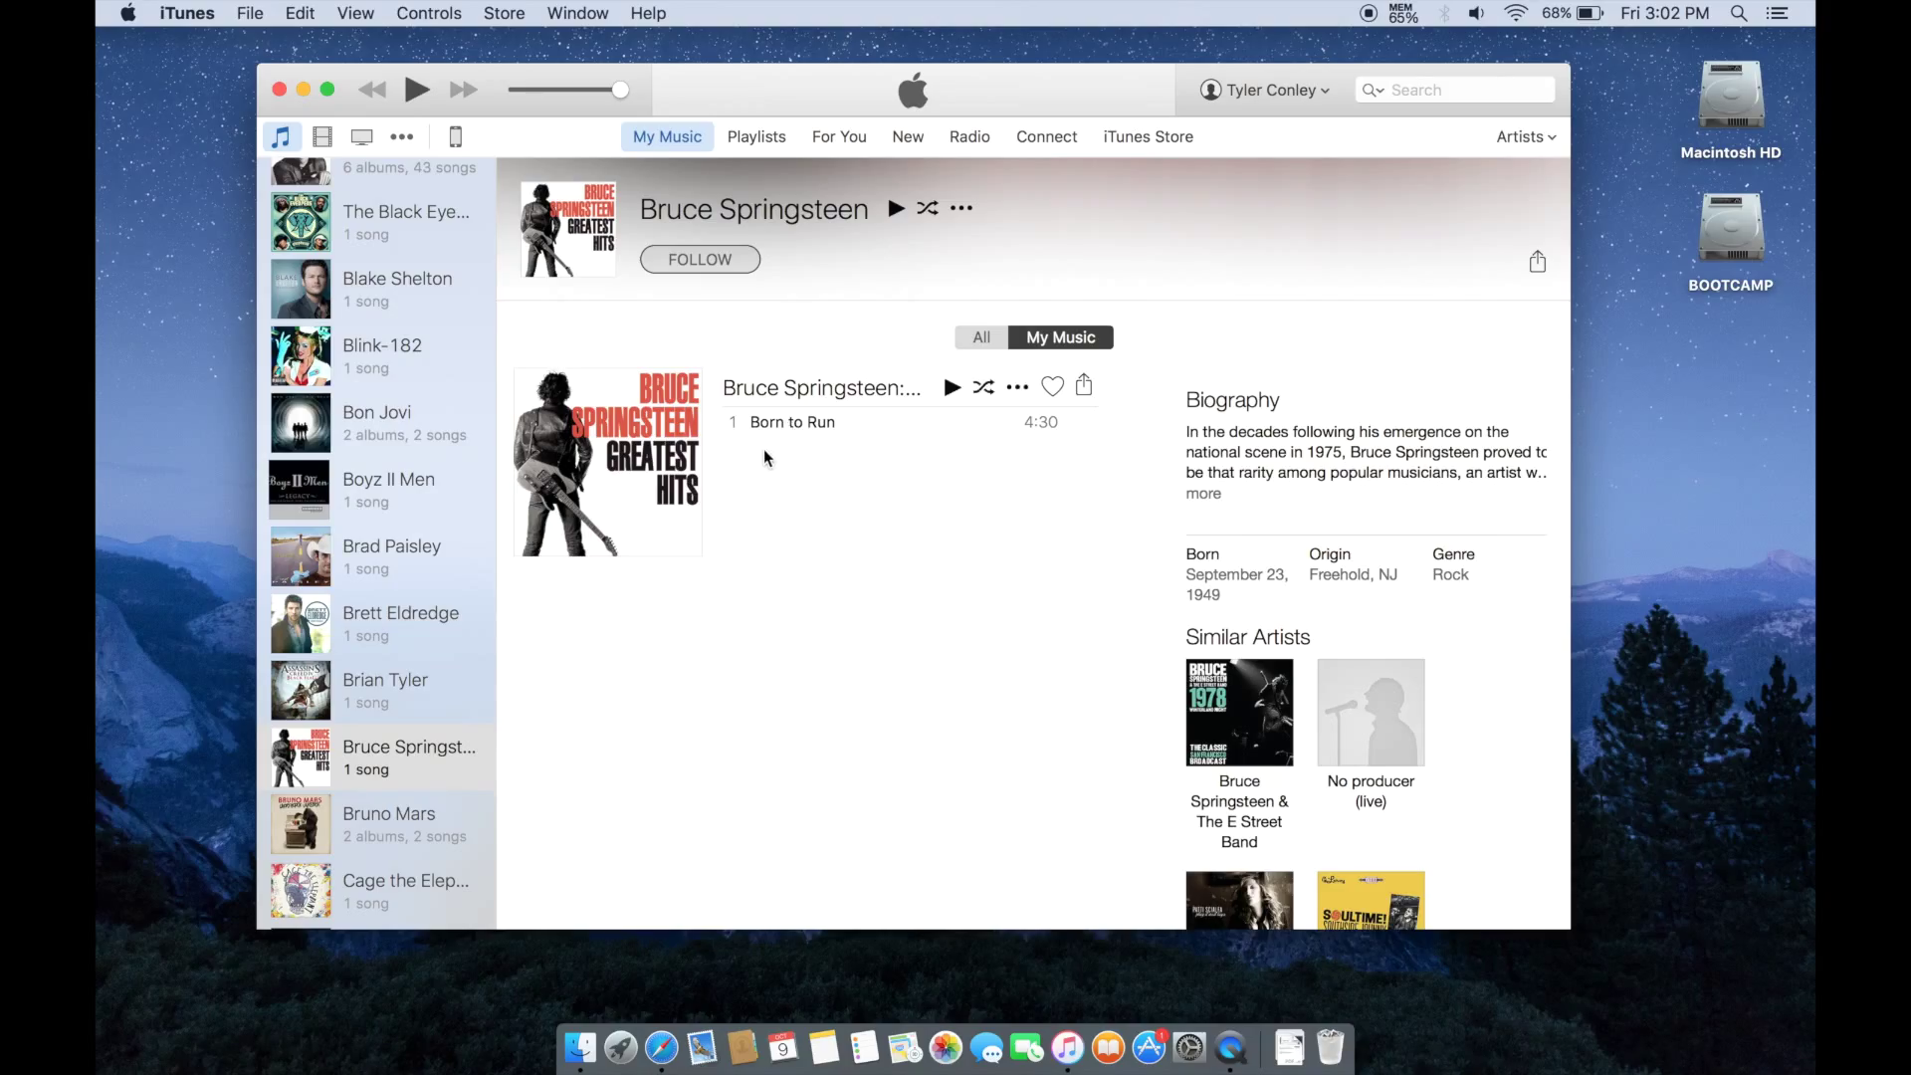
Launch Yate from Launchpad.
key(F4)
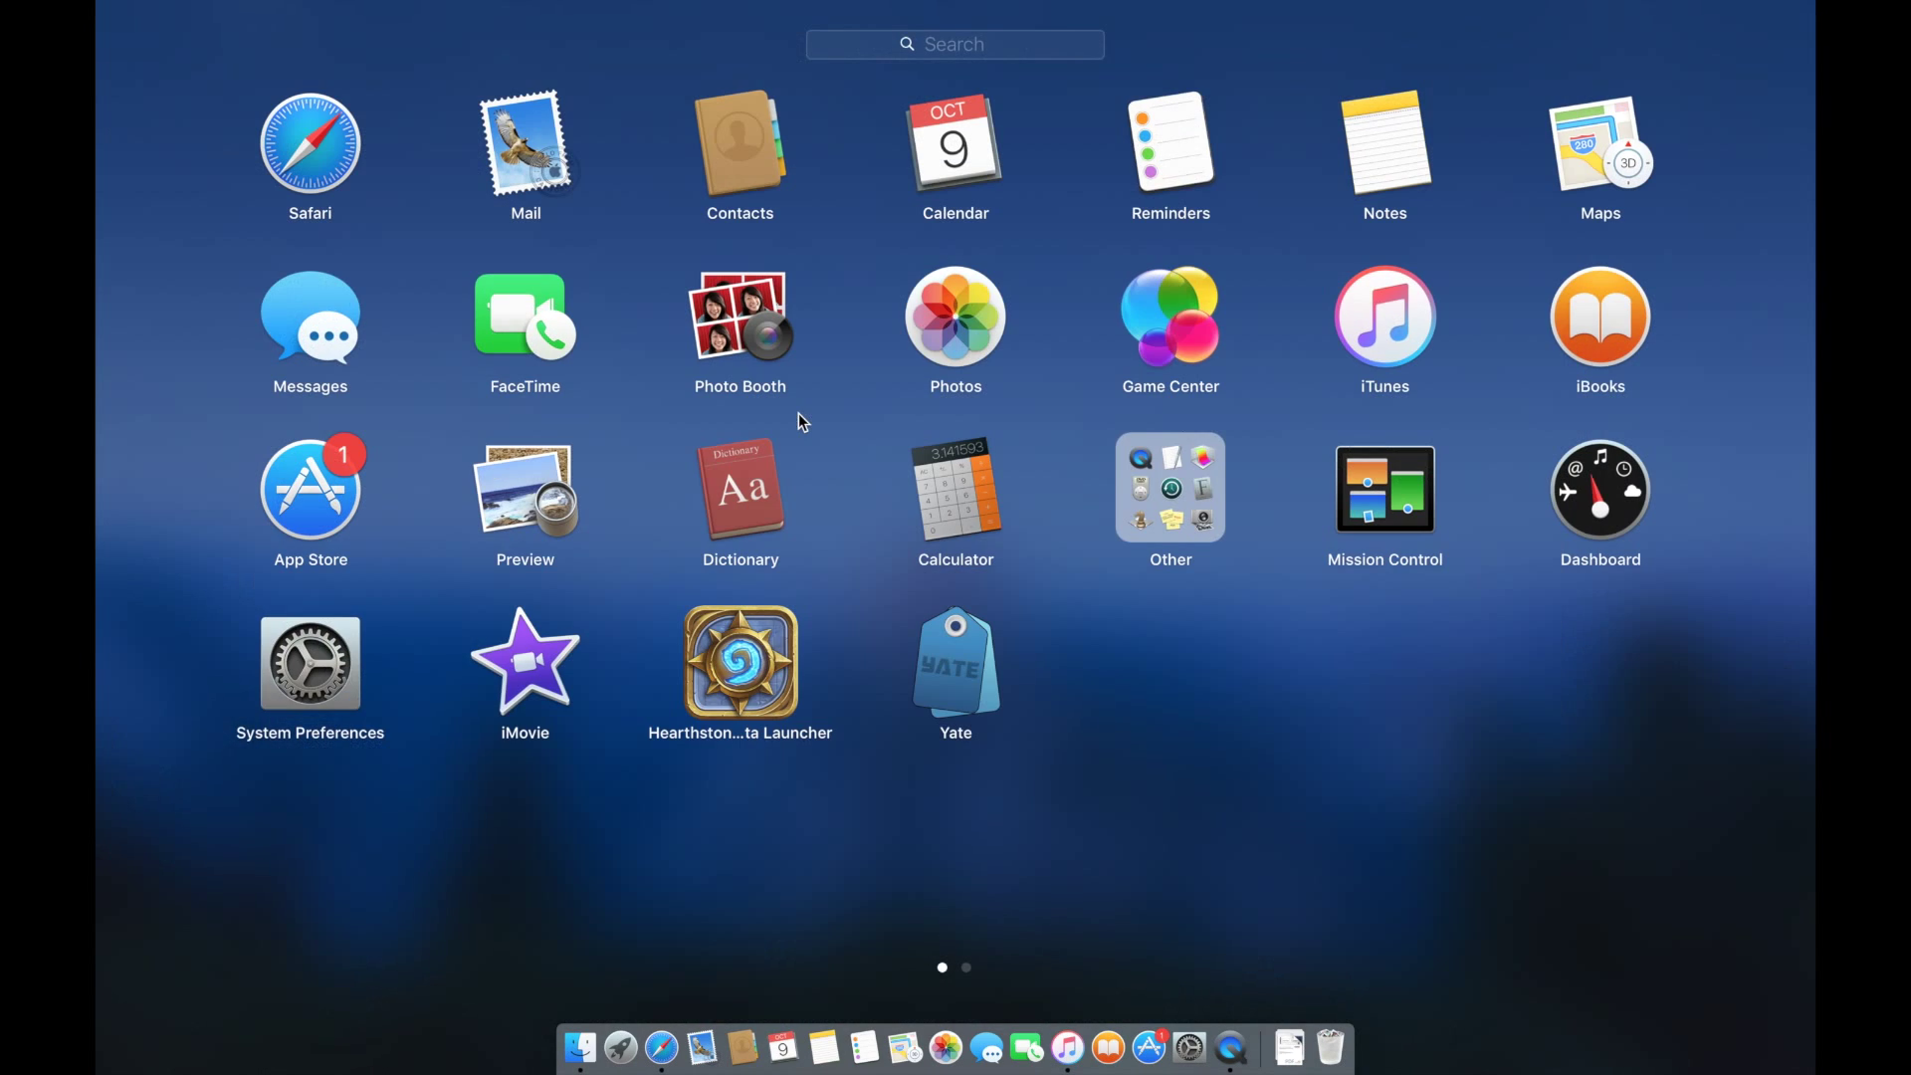
click(965, 668)
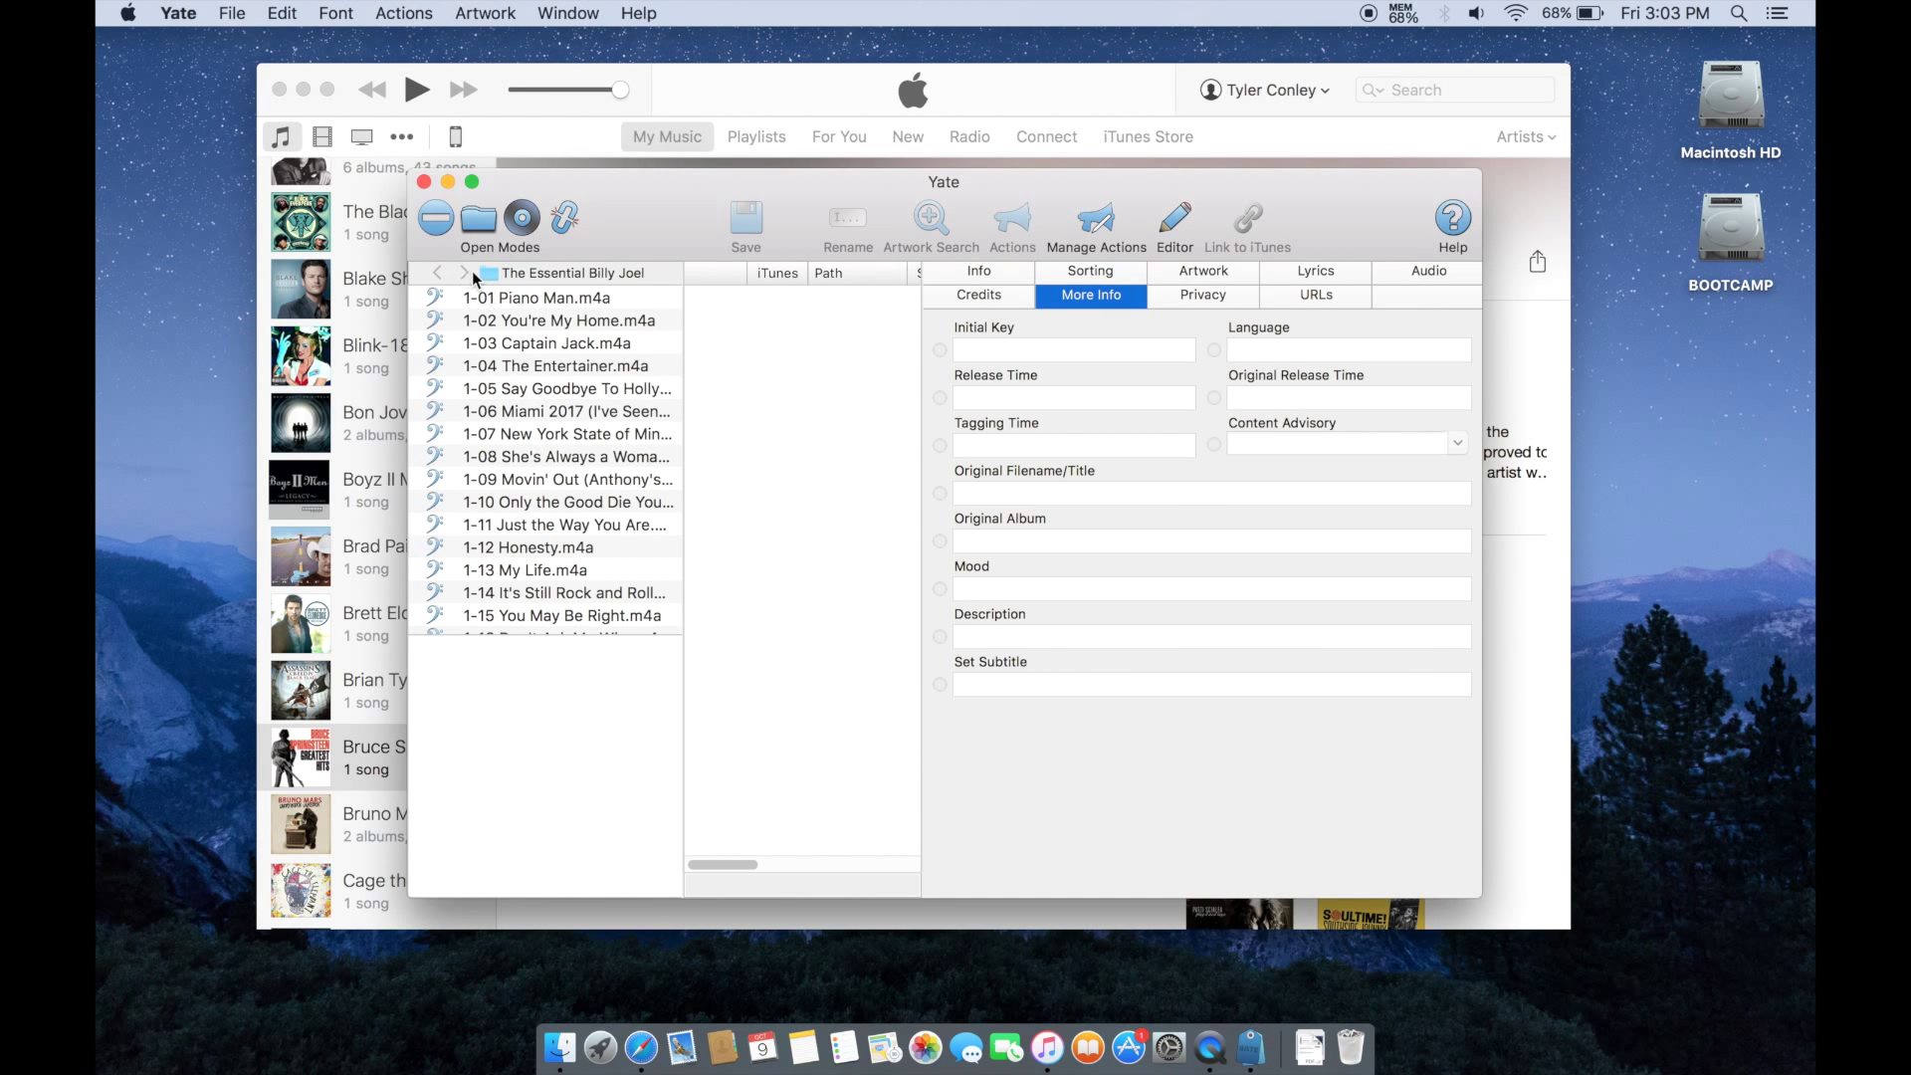
Browse in Yate from the Music folder into iTunes > iTunes Media > Music.
click(490, 273)
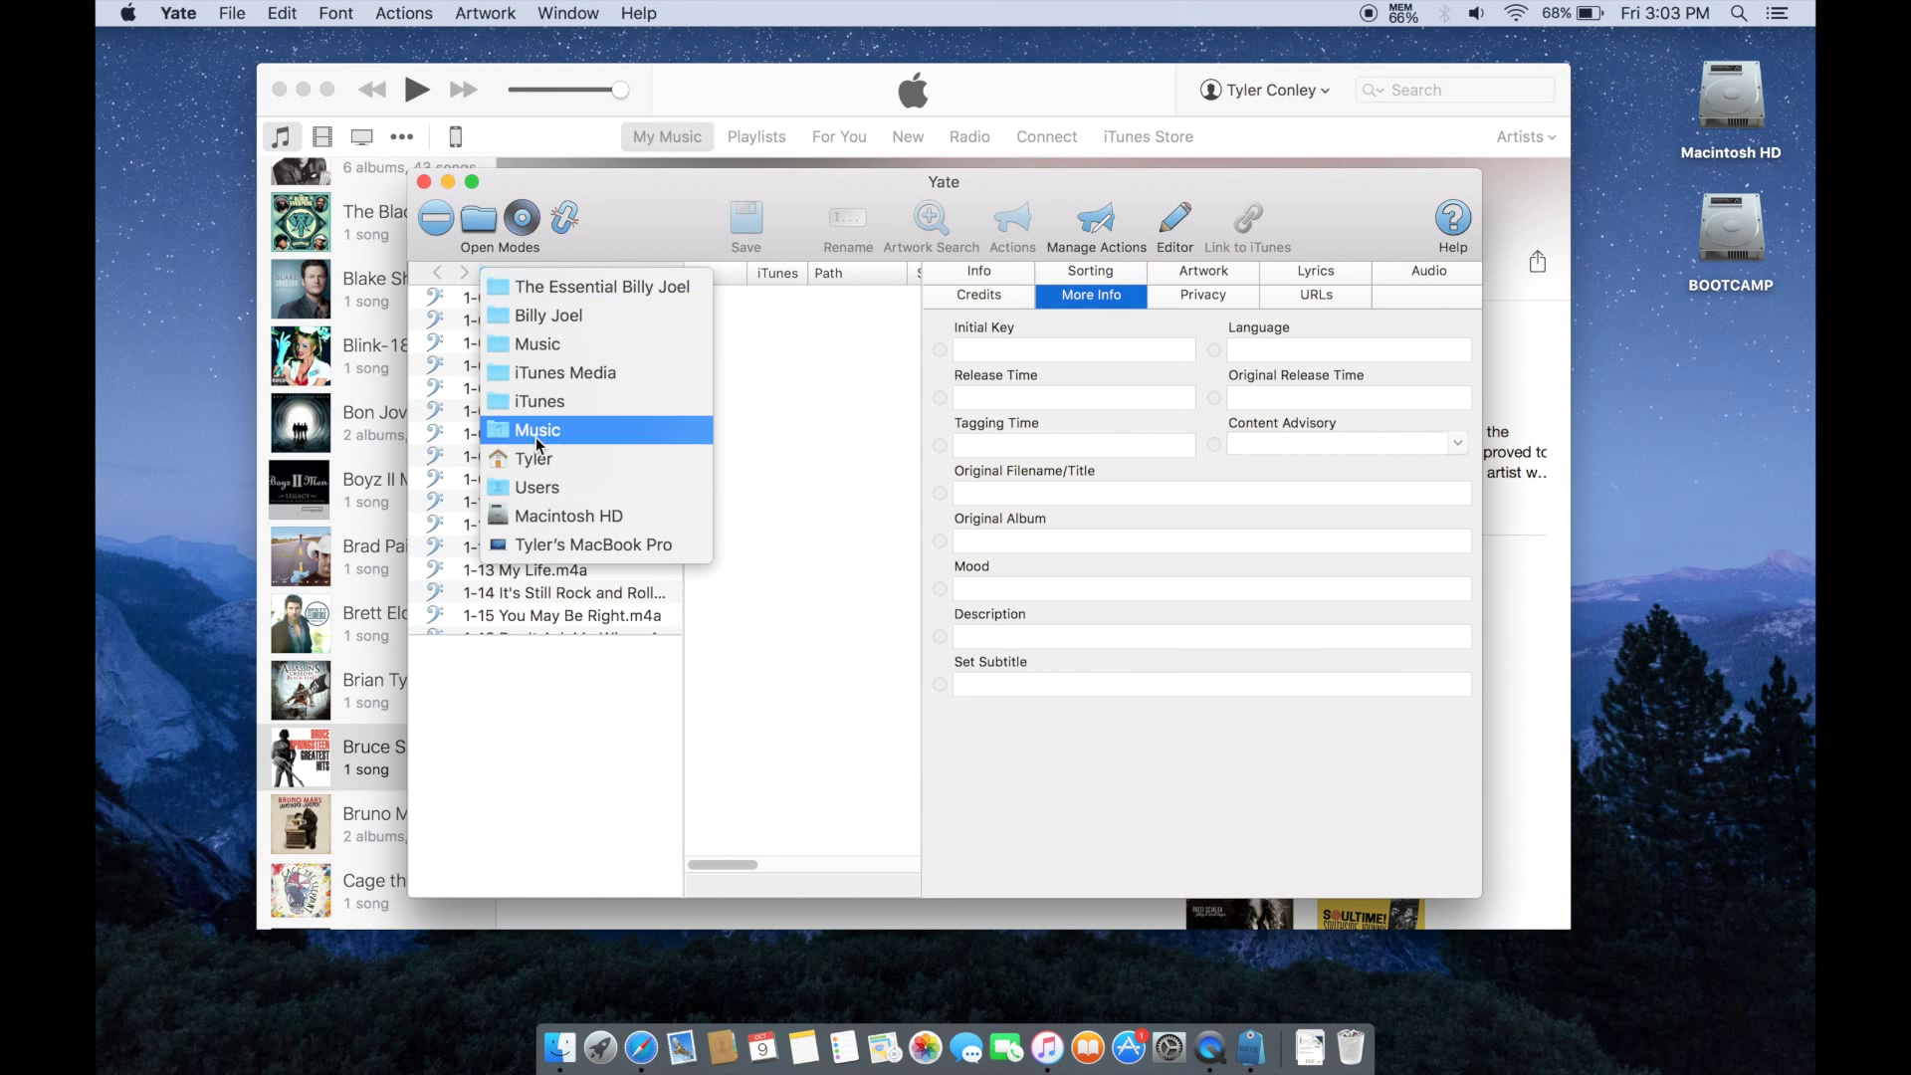
click(535, 434)
double_click(481, 305)
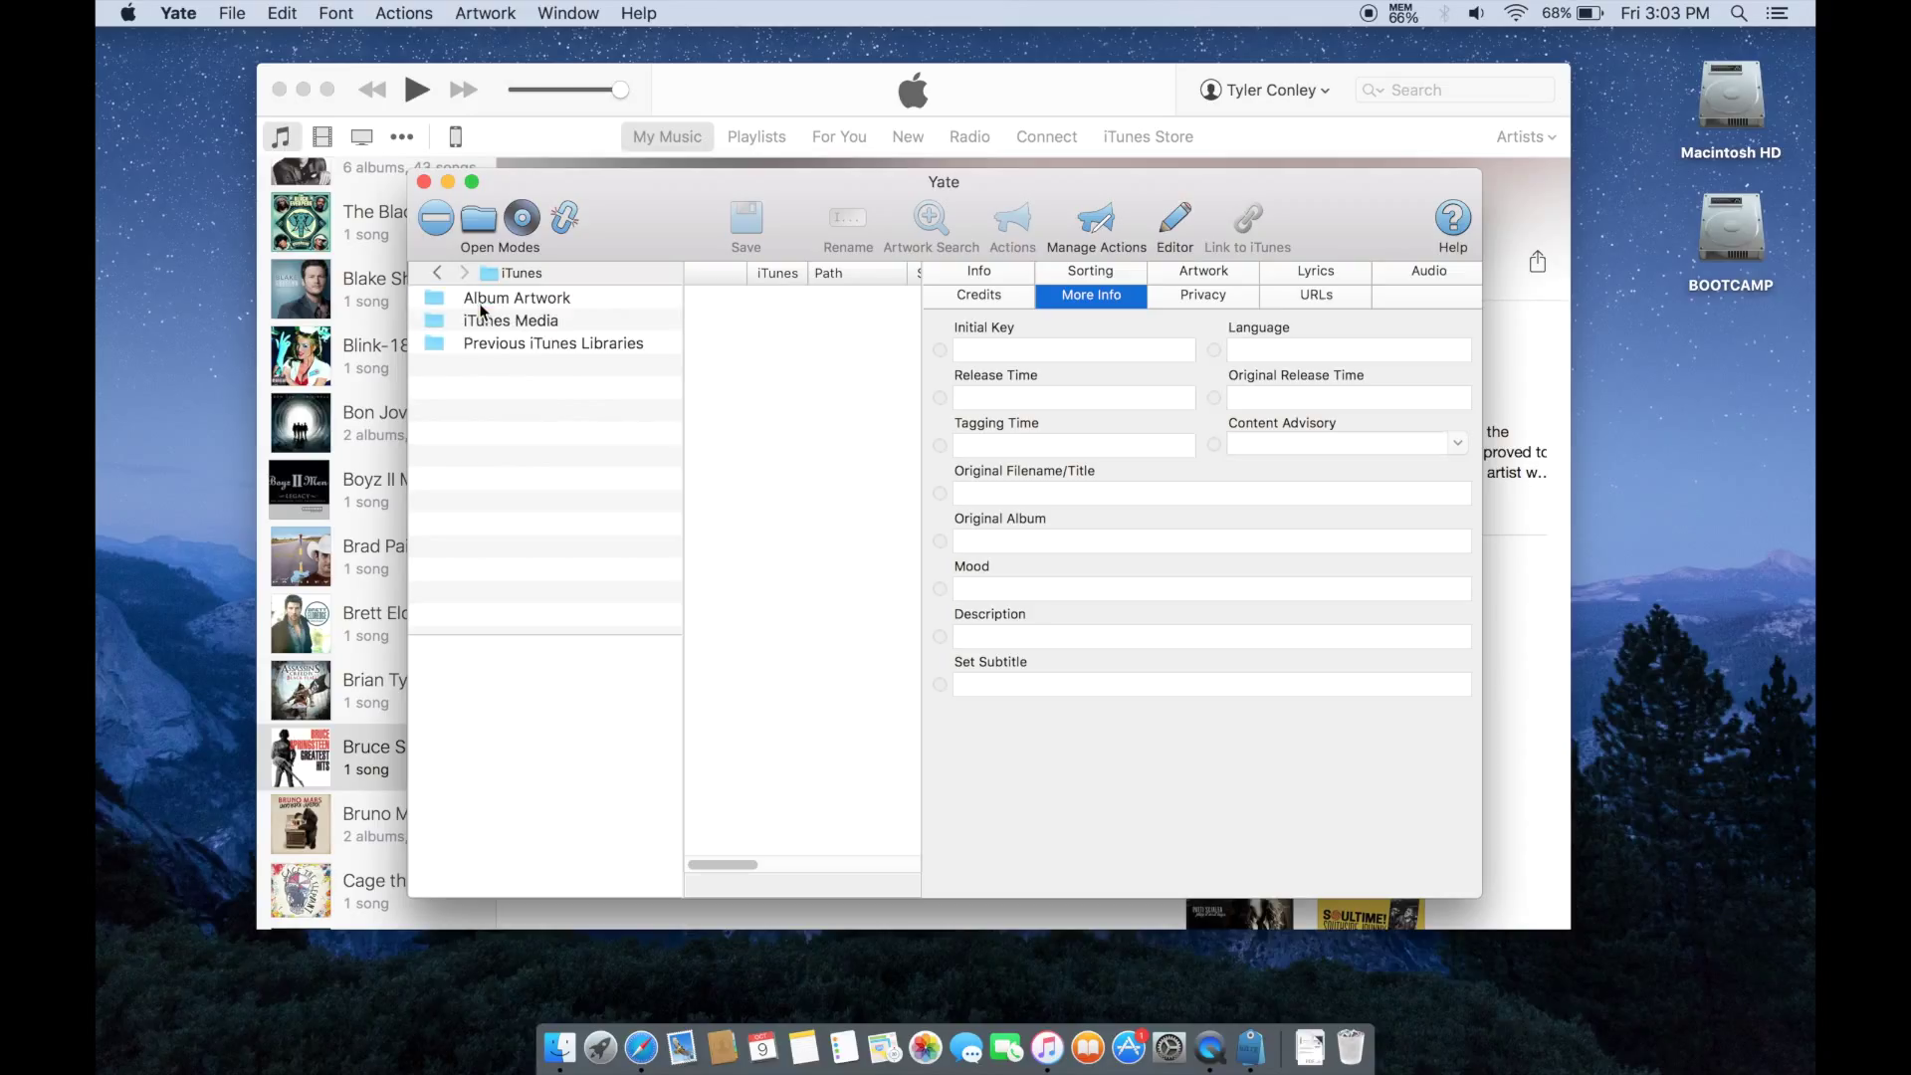
double_click(495, 319)
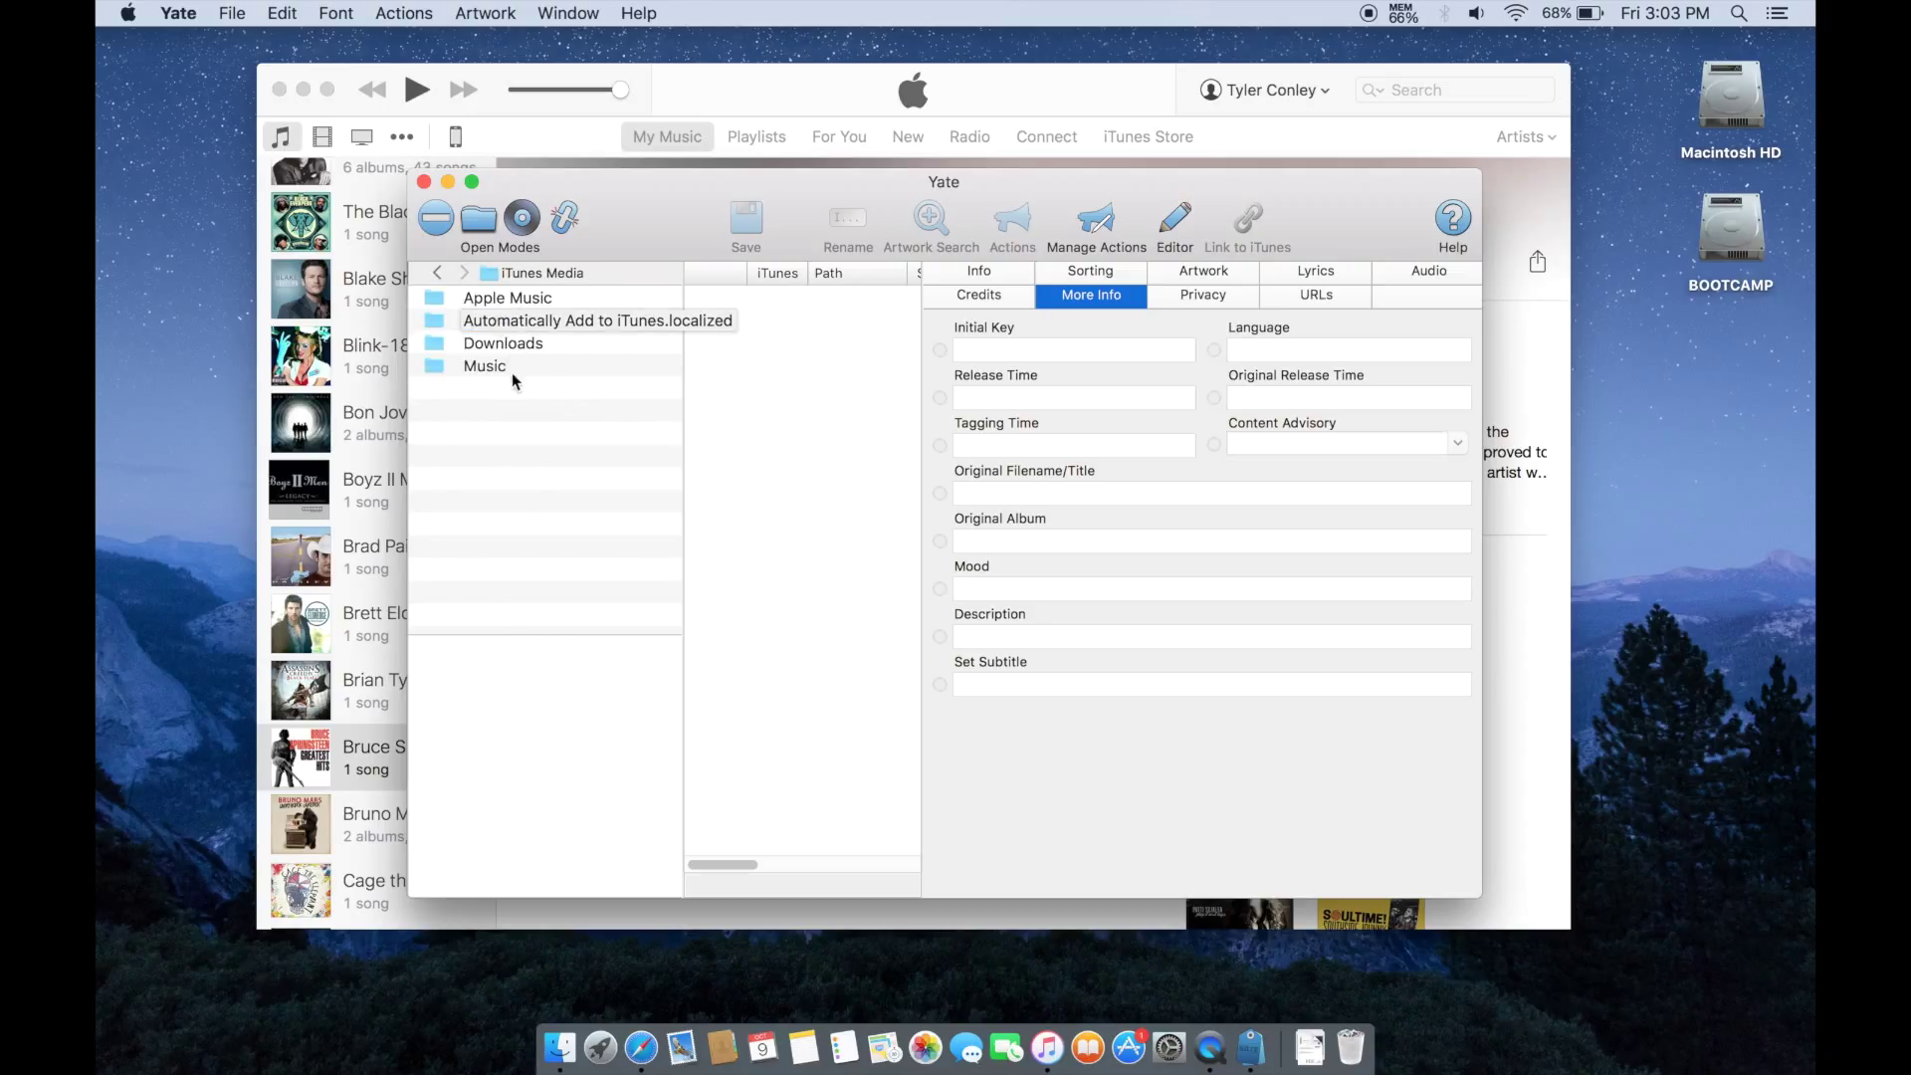
double_click(493, 368)
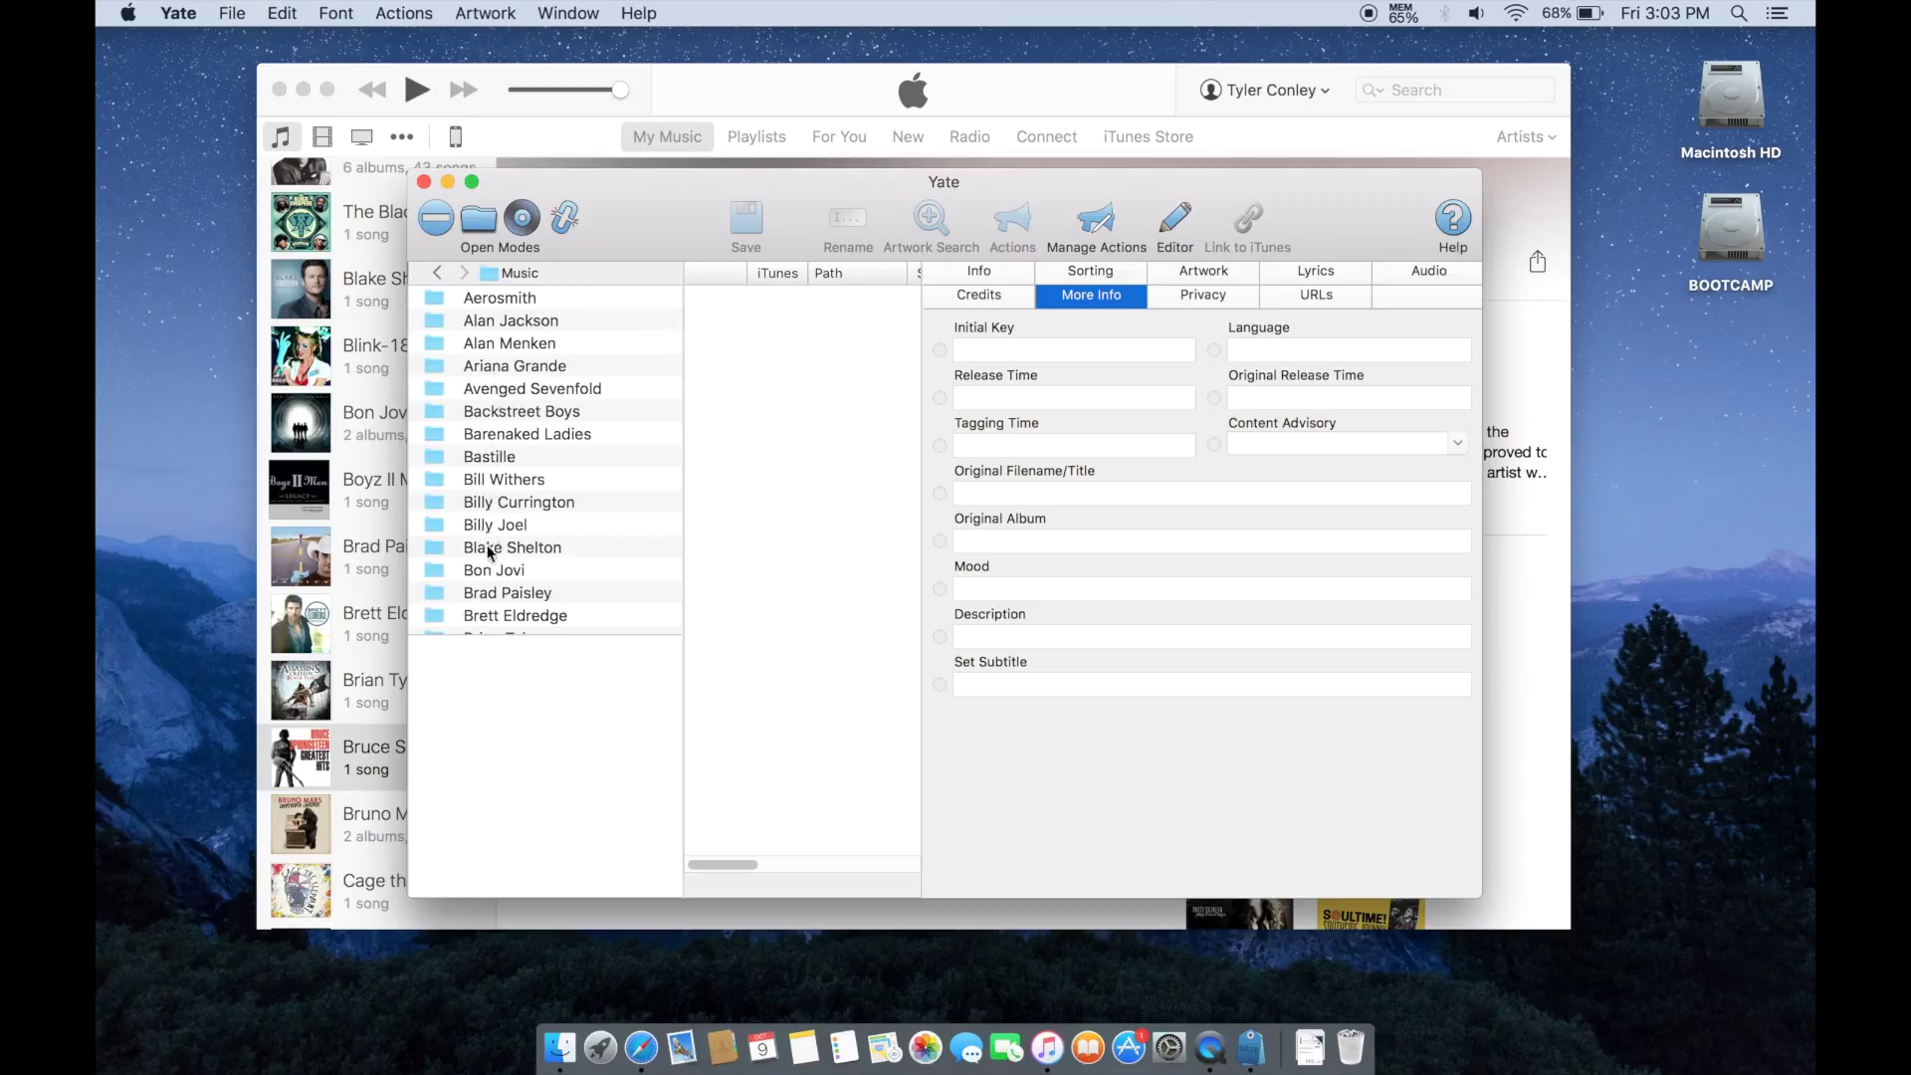
scroll(493, 505, down, 5)
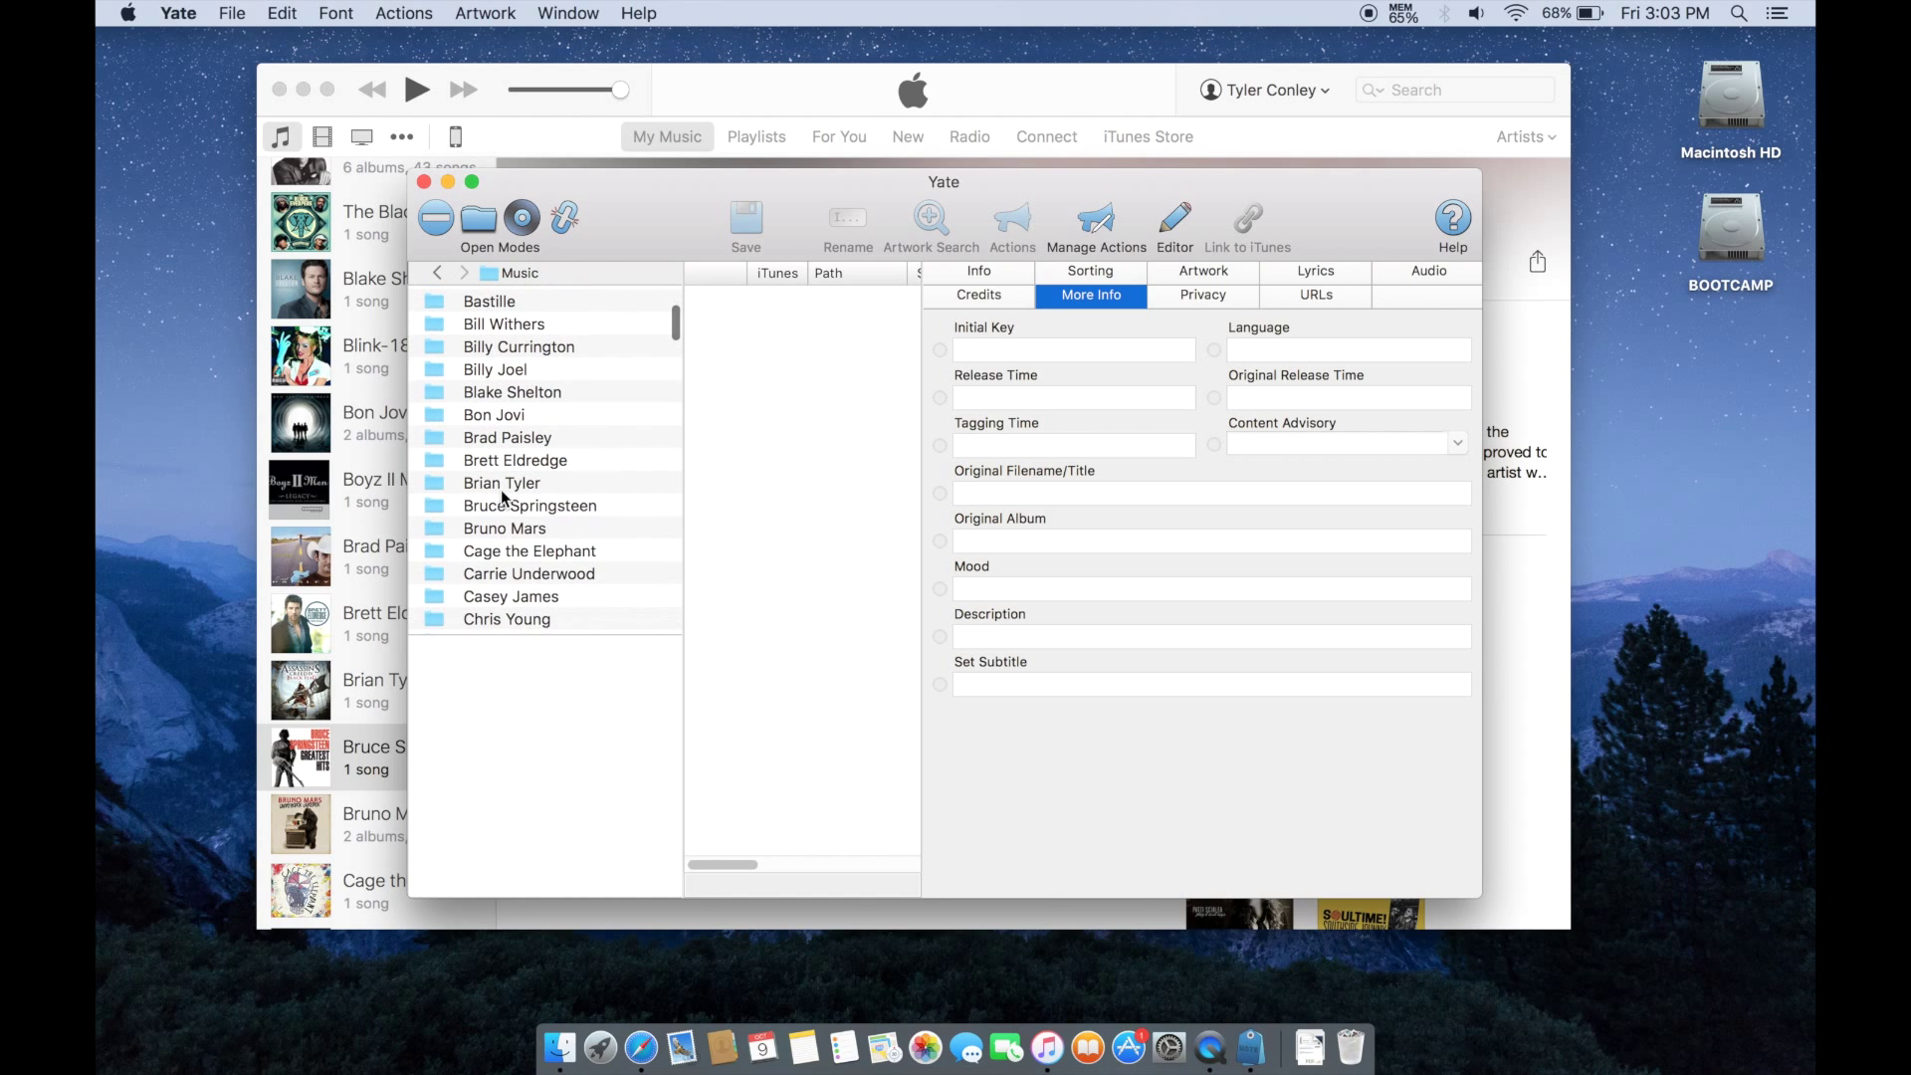
Open the Bruce Springsteen Greatest Hits folder and load '01 Born to Run.m4a'.
click(502, 508)
double_click(500, 508)
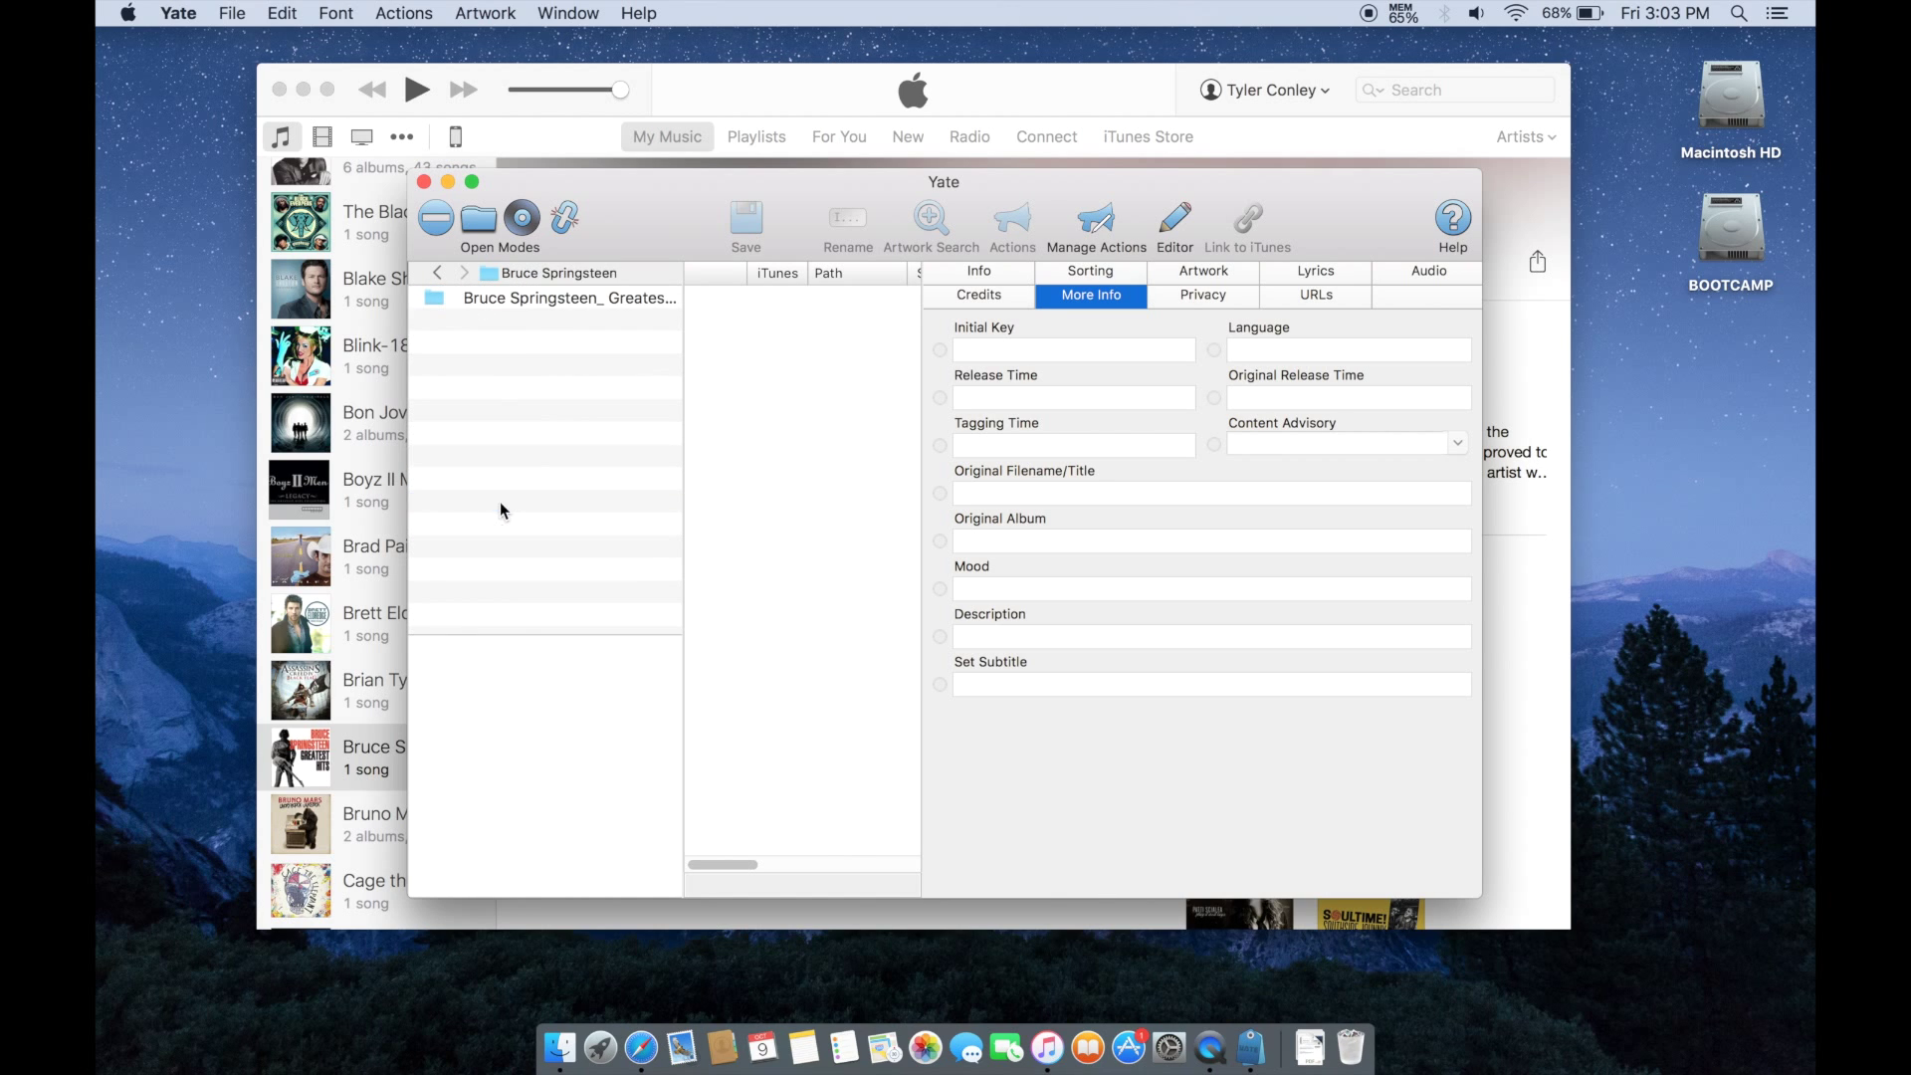
double_click(565, 297)
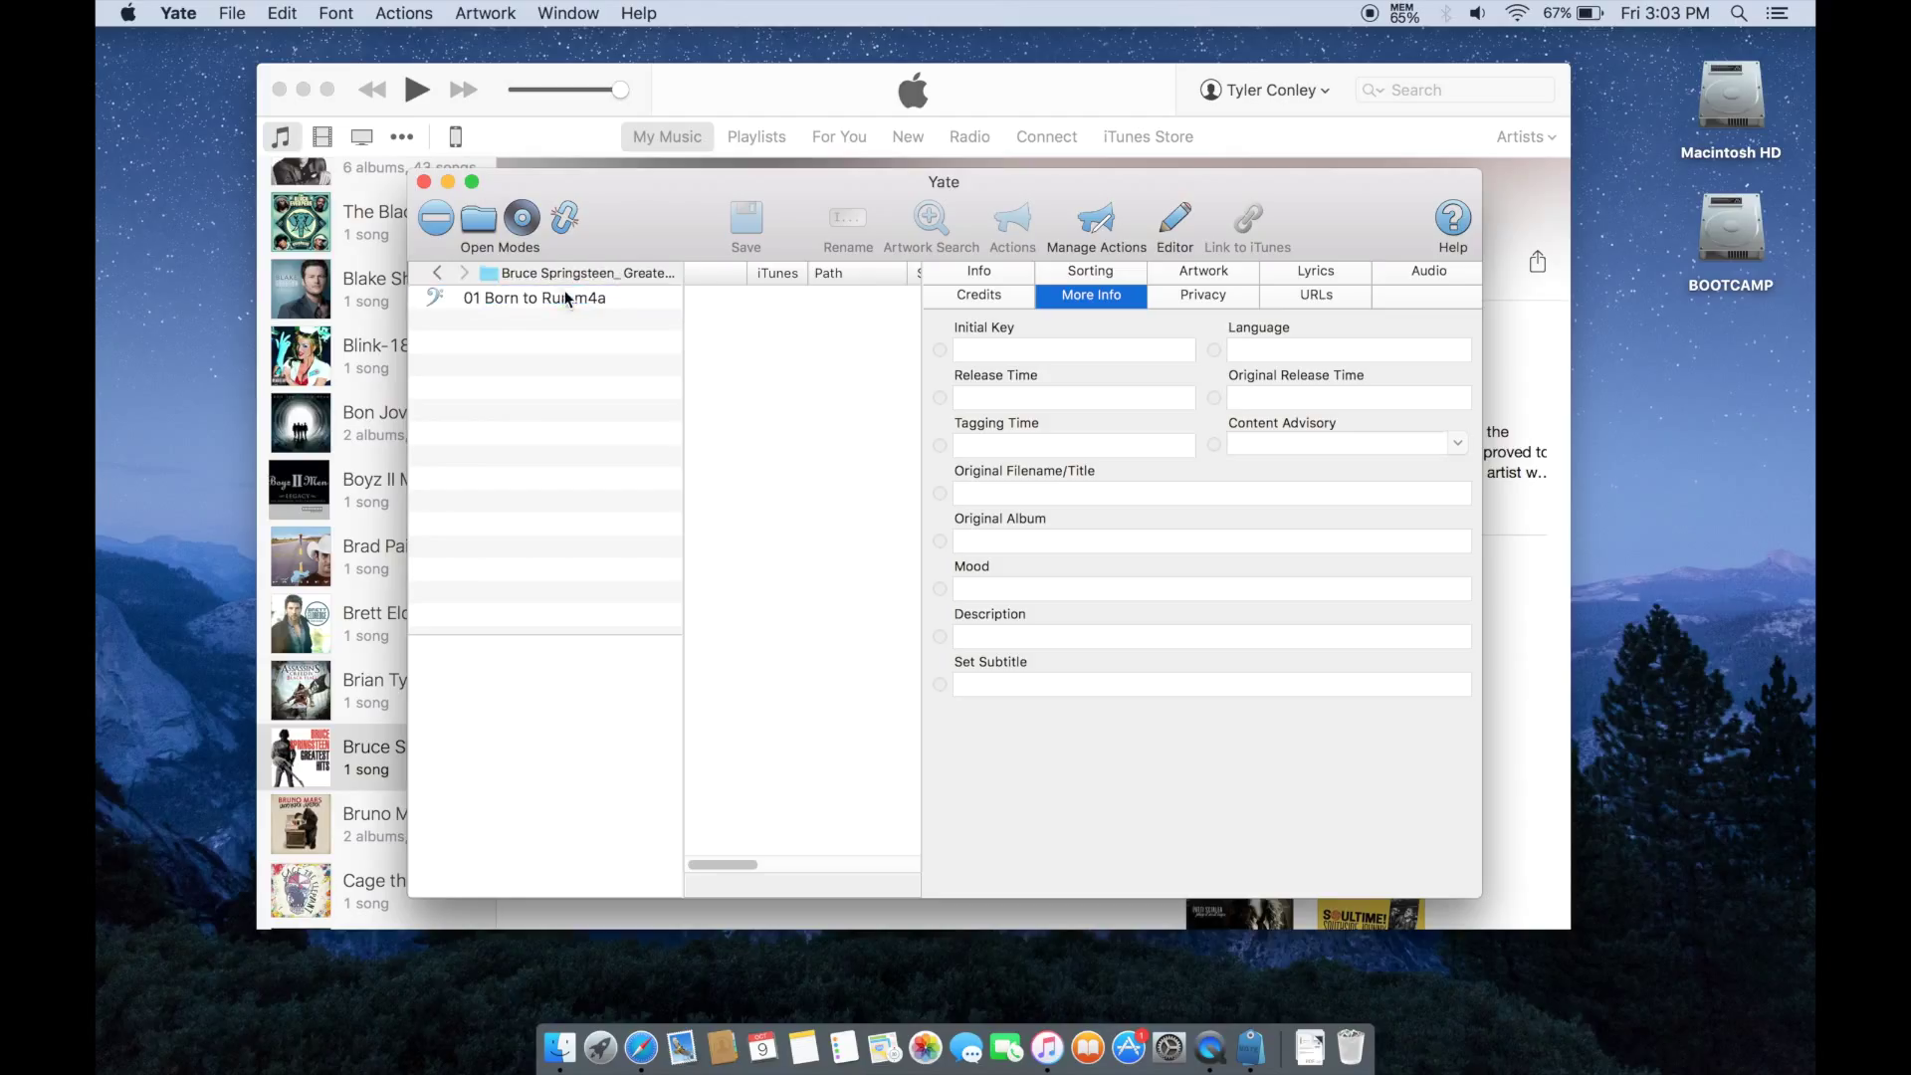
drag(485, 301, 779, 338)
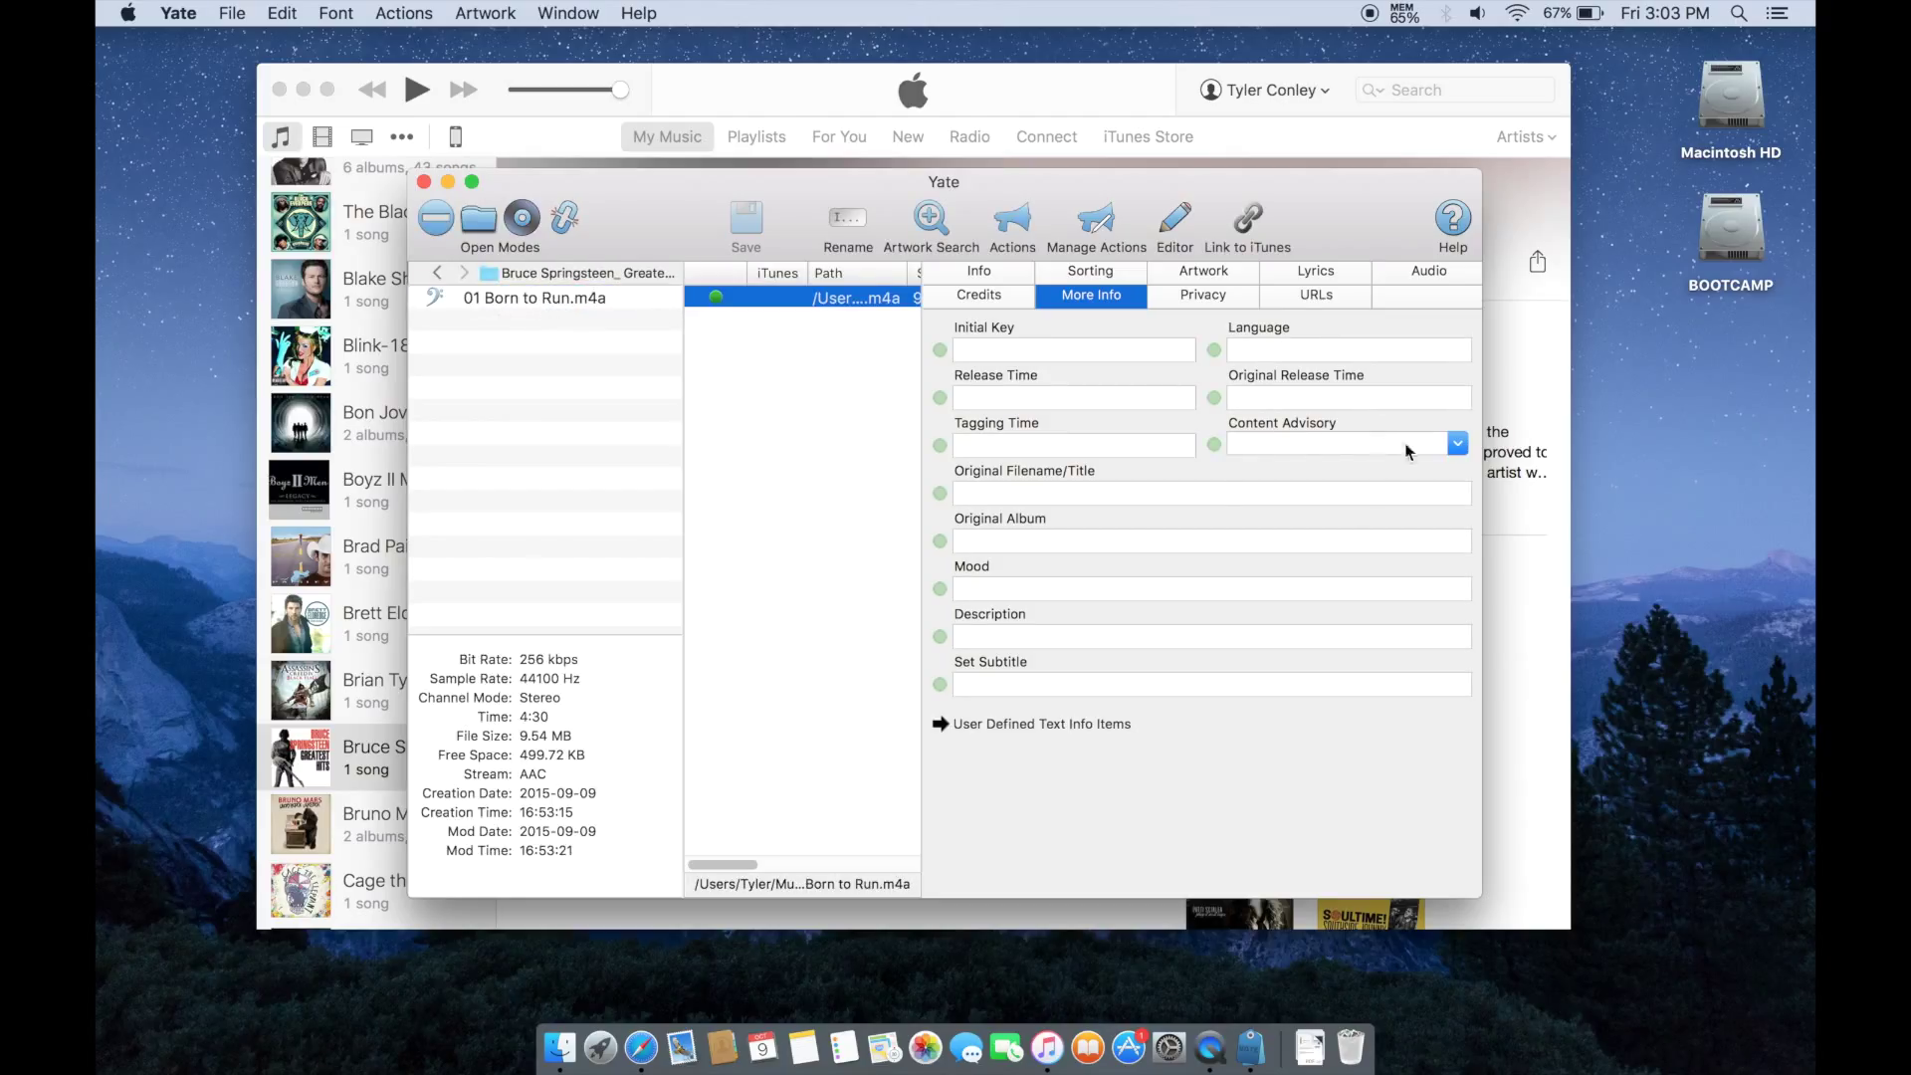
Set 'Born to Run' Content Advisory to Explicit, save it, and link it to iTunes.
click(1457, 445)
click(1257, 520)
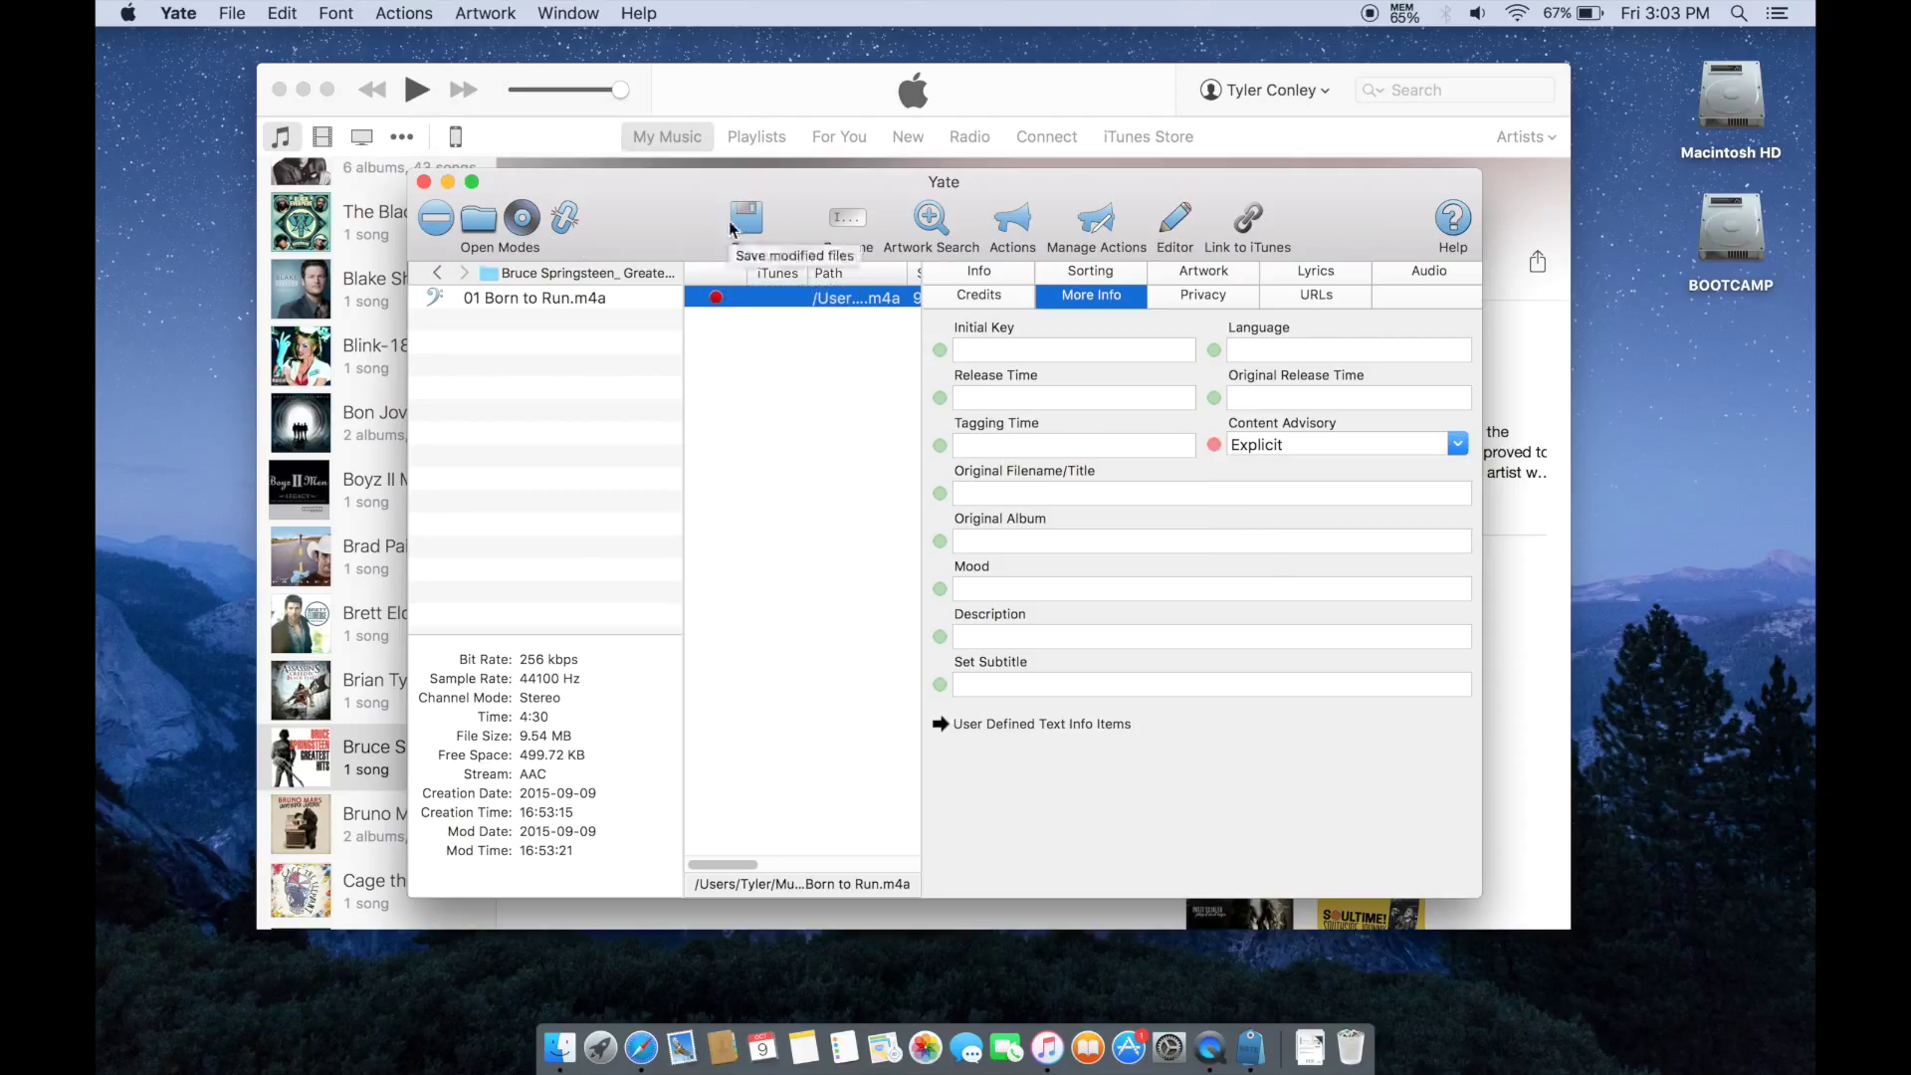
click(744, 221)
click(1244, 221)
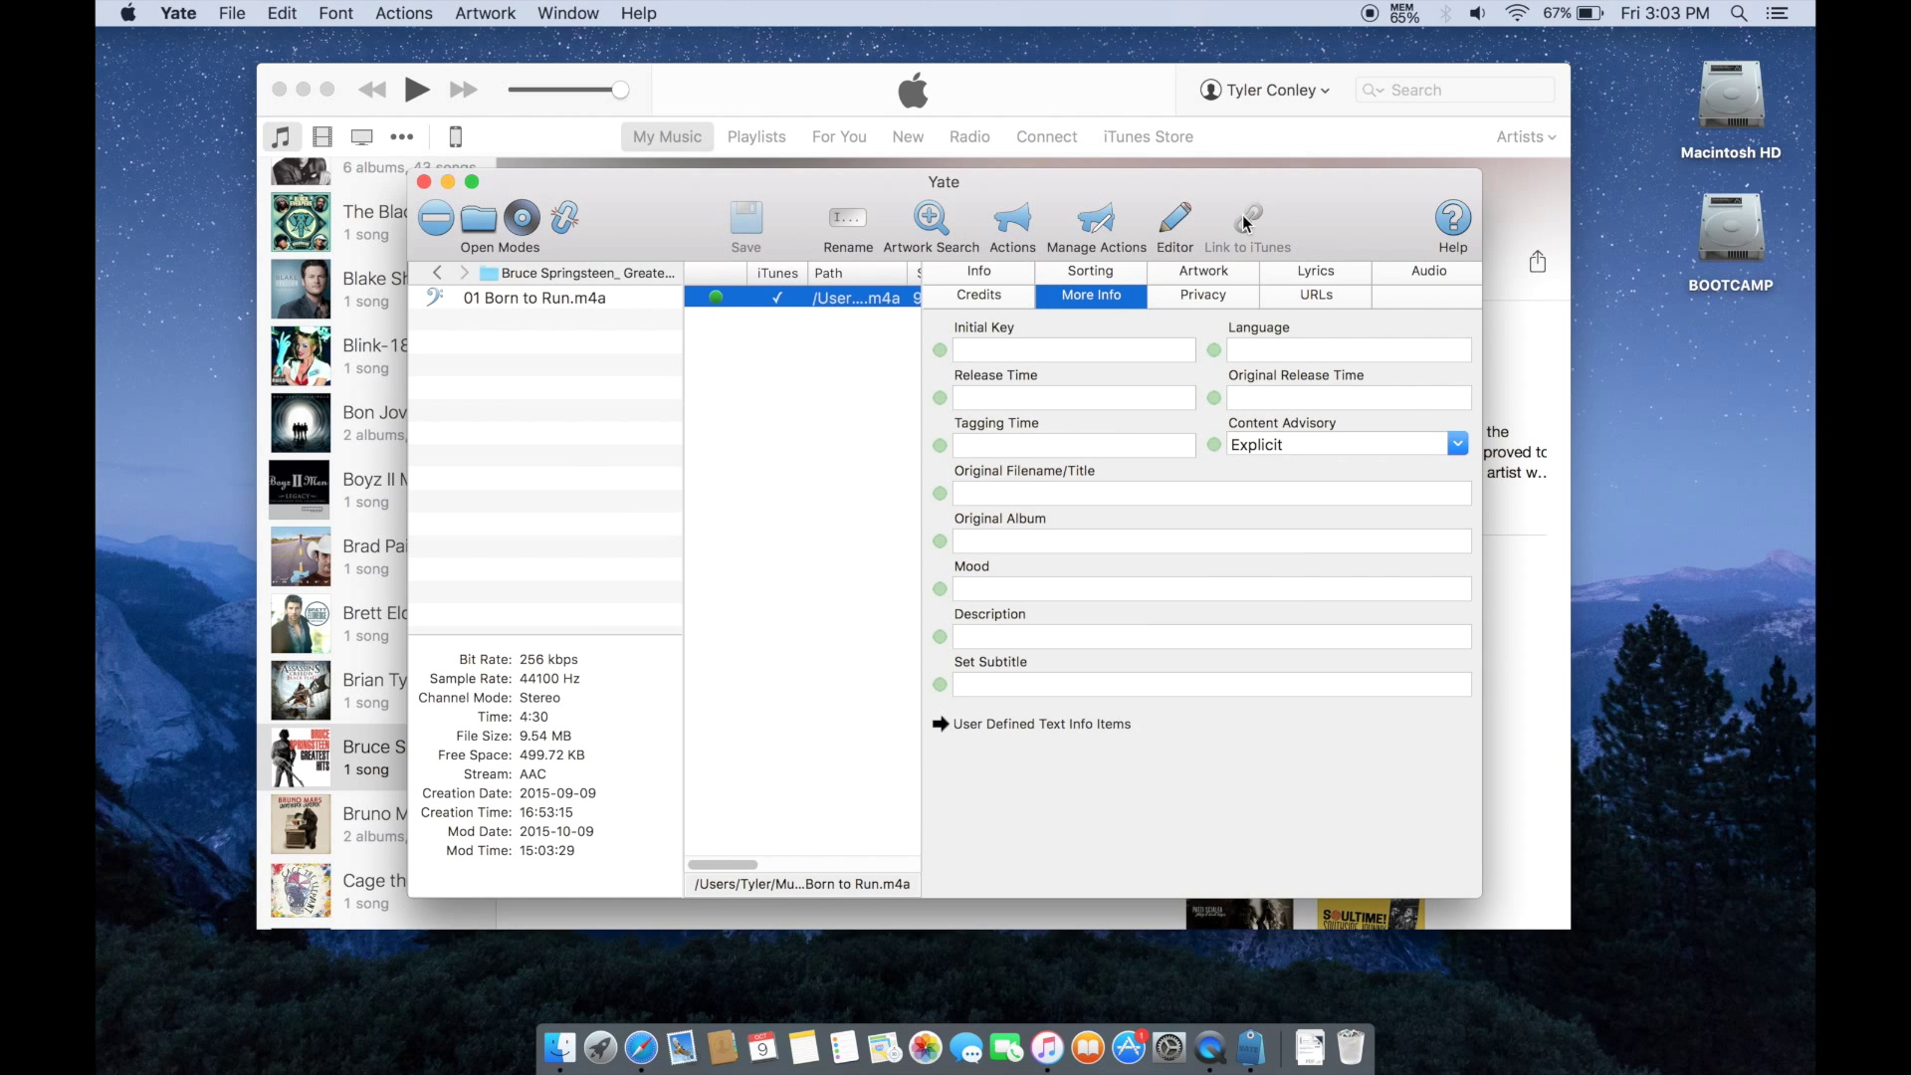
click(1274, 164)
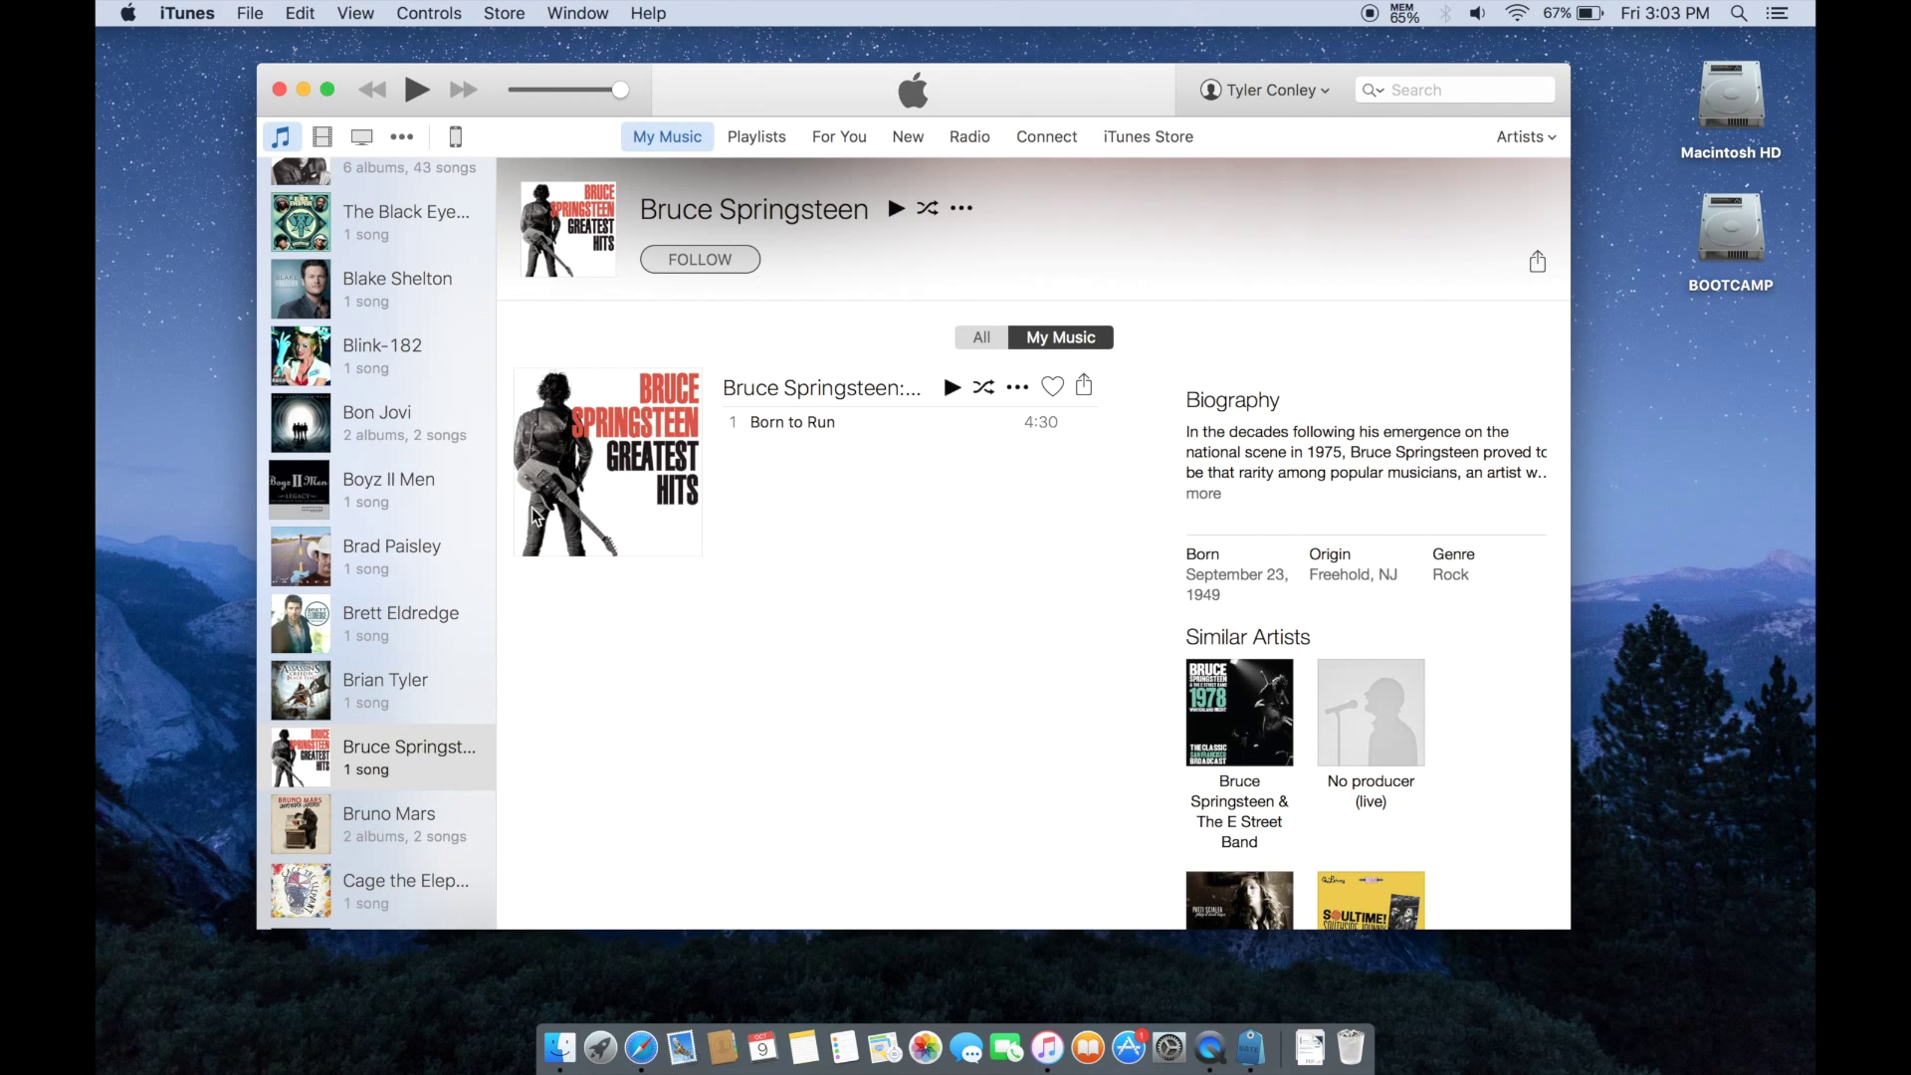
Show Bruce Springsteen's artist page in iTunes and select the 'Born to Run' track.
click(404, 687)
click(406, 754)
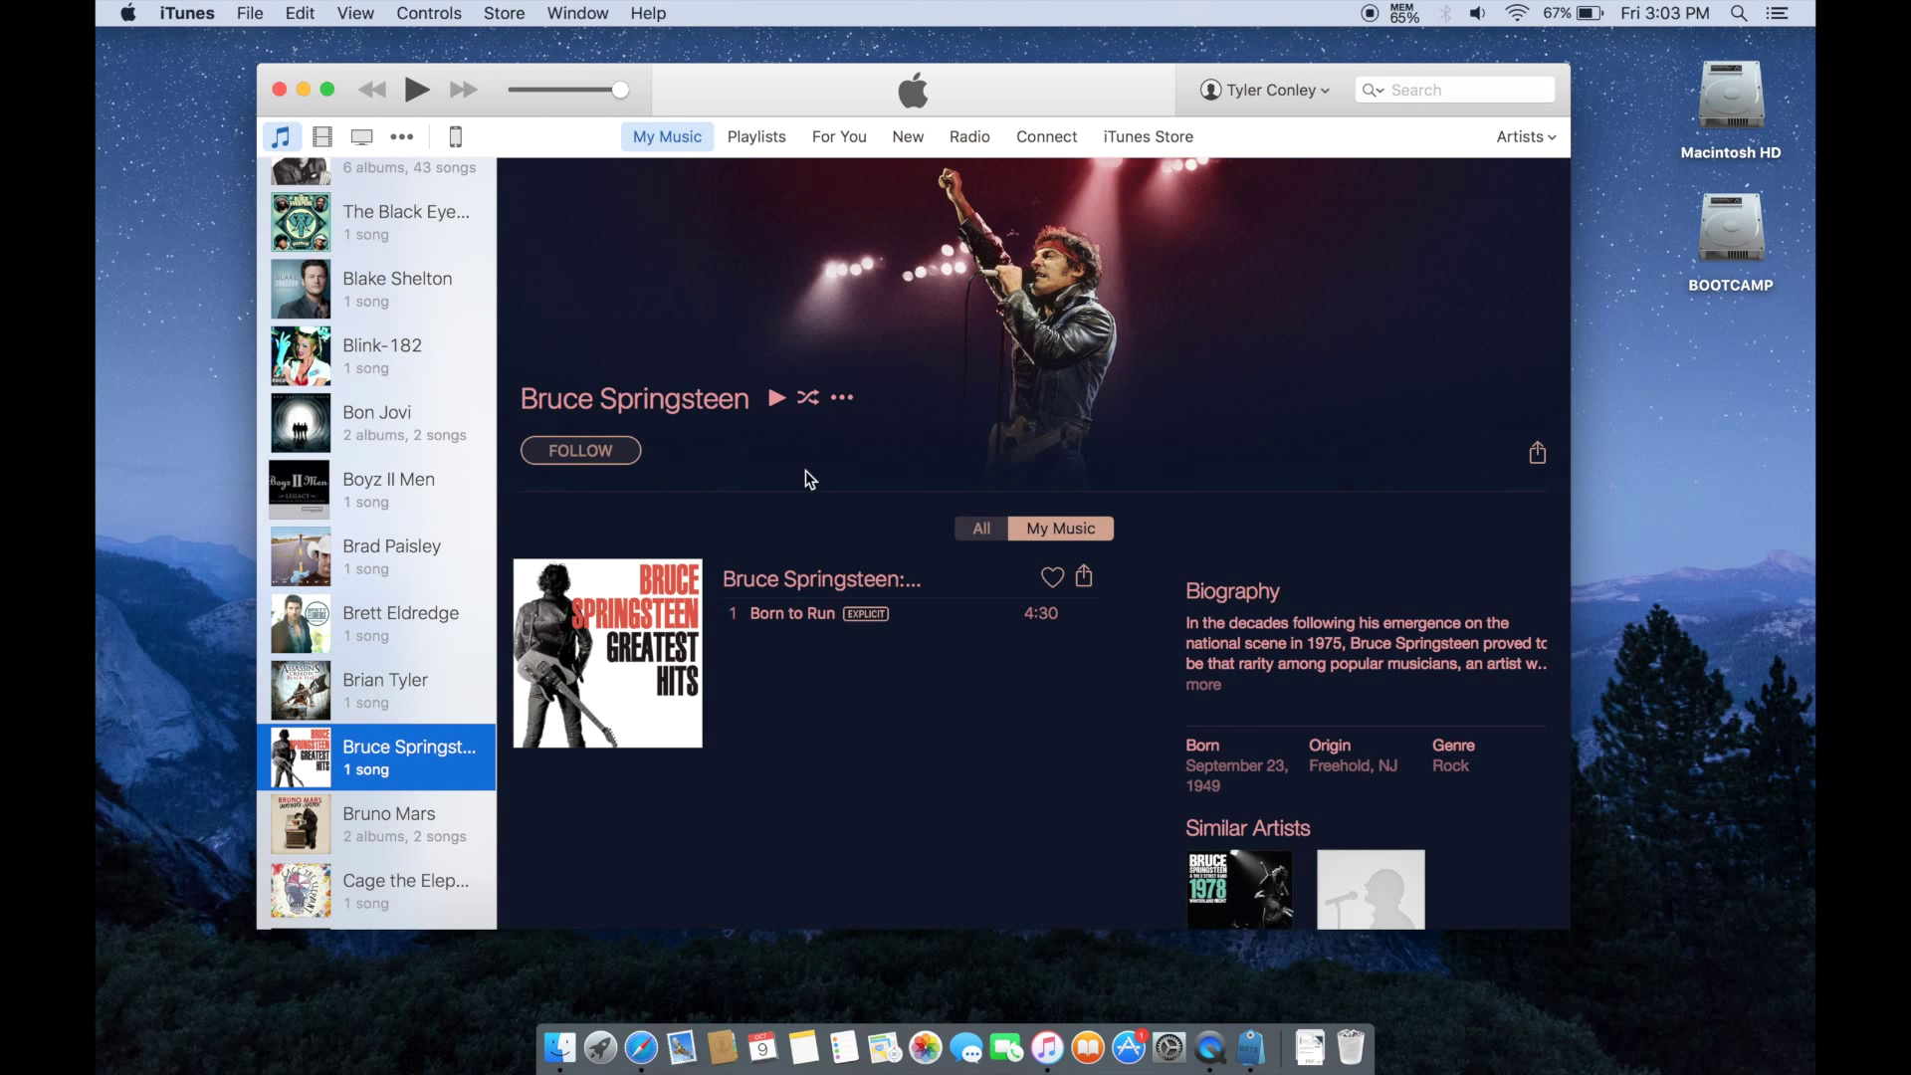
click(804, 611)
scroll(804, 611, down, 3)
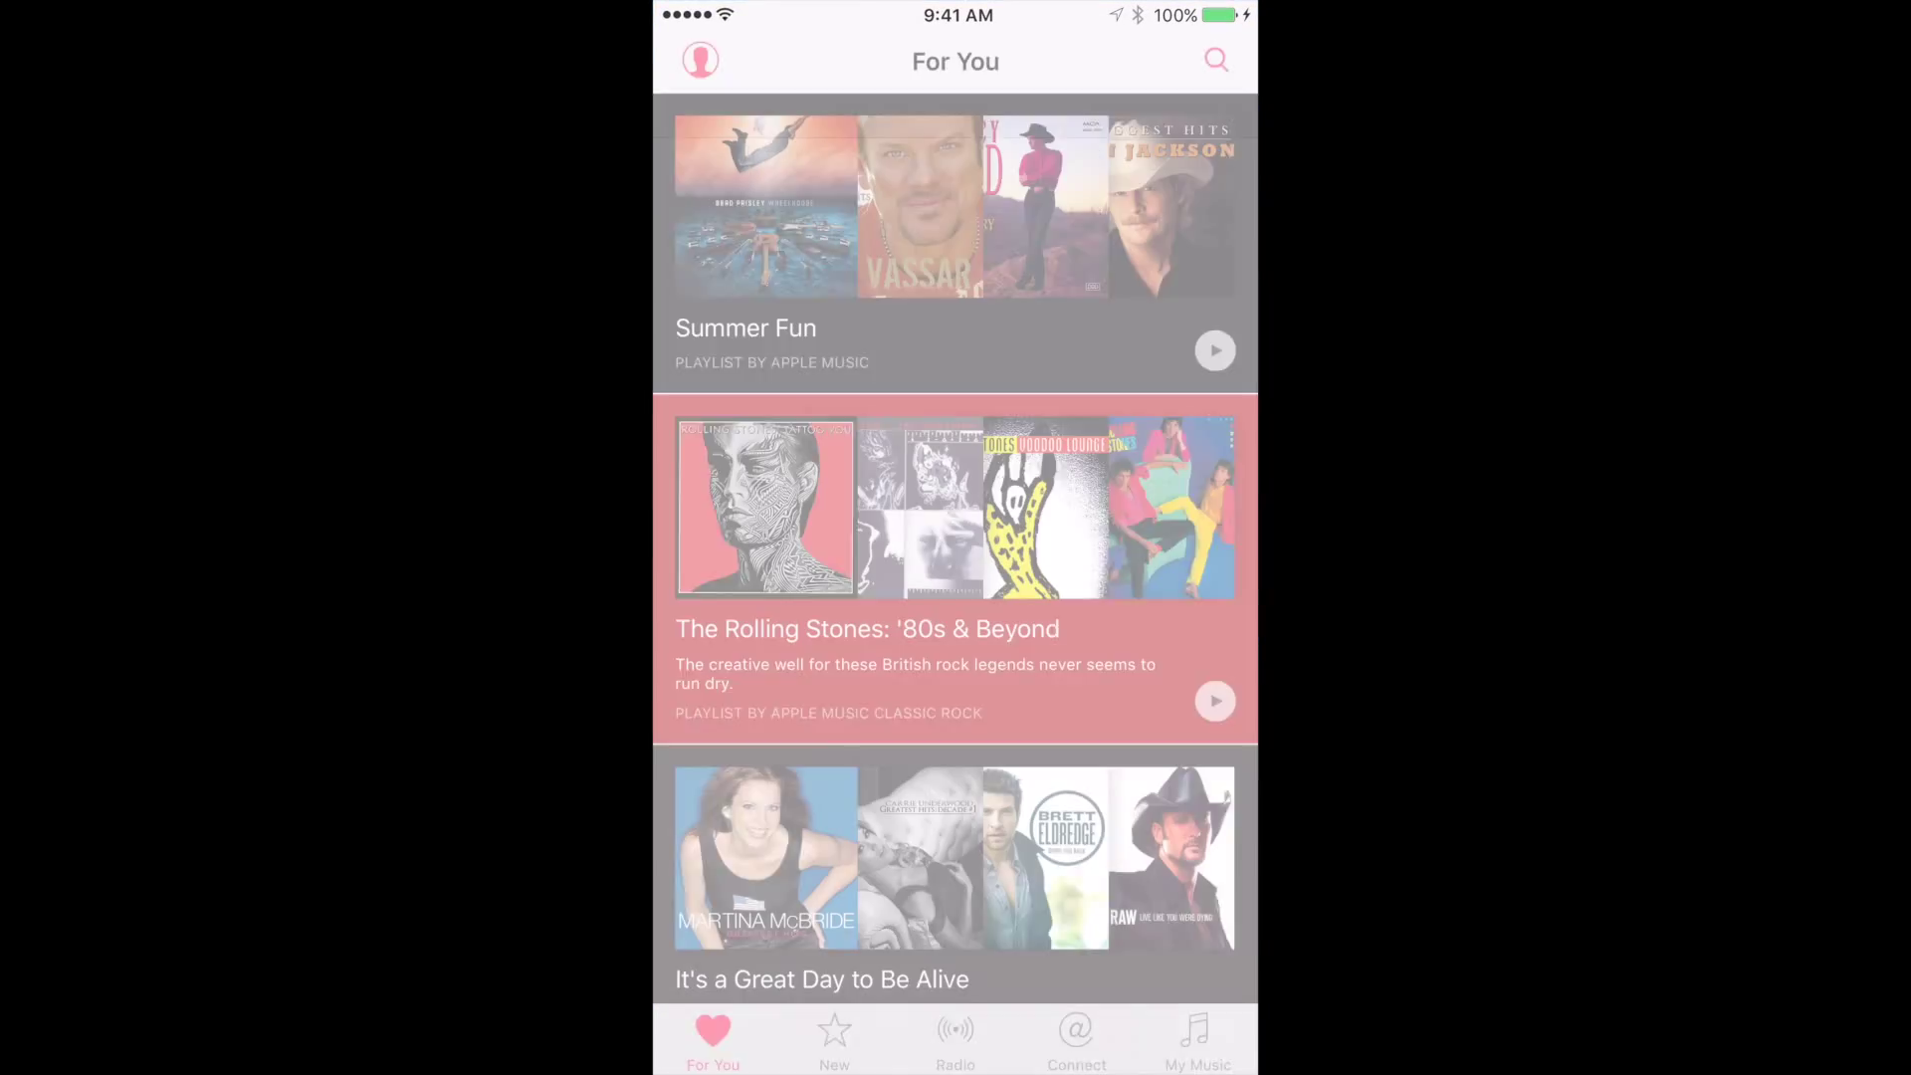
On the iPhone, search My Music for 'bruce', open Bruce Springsteen, and play 'Born to Run'.
click(1215, 60)
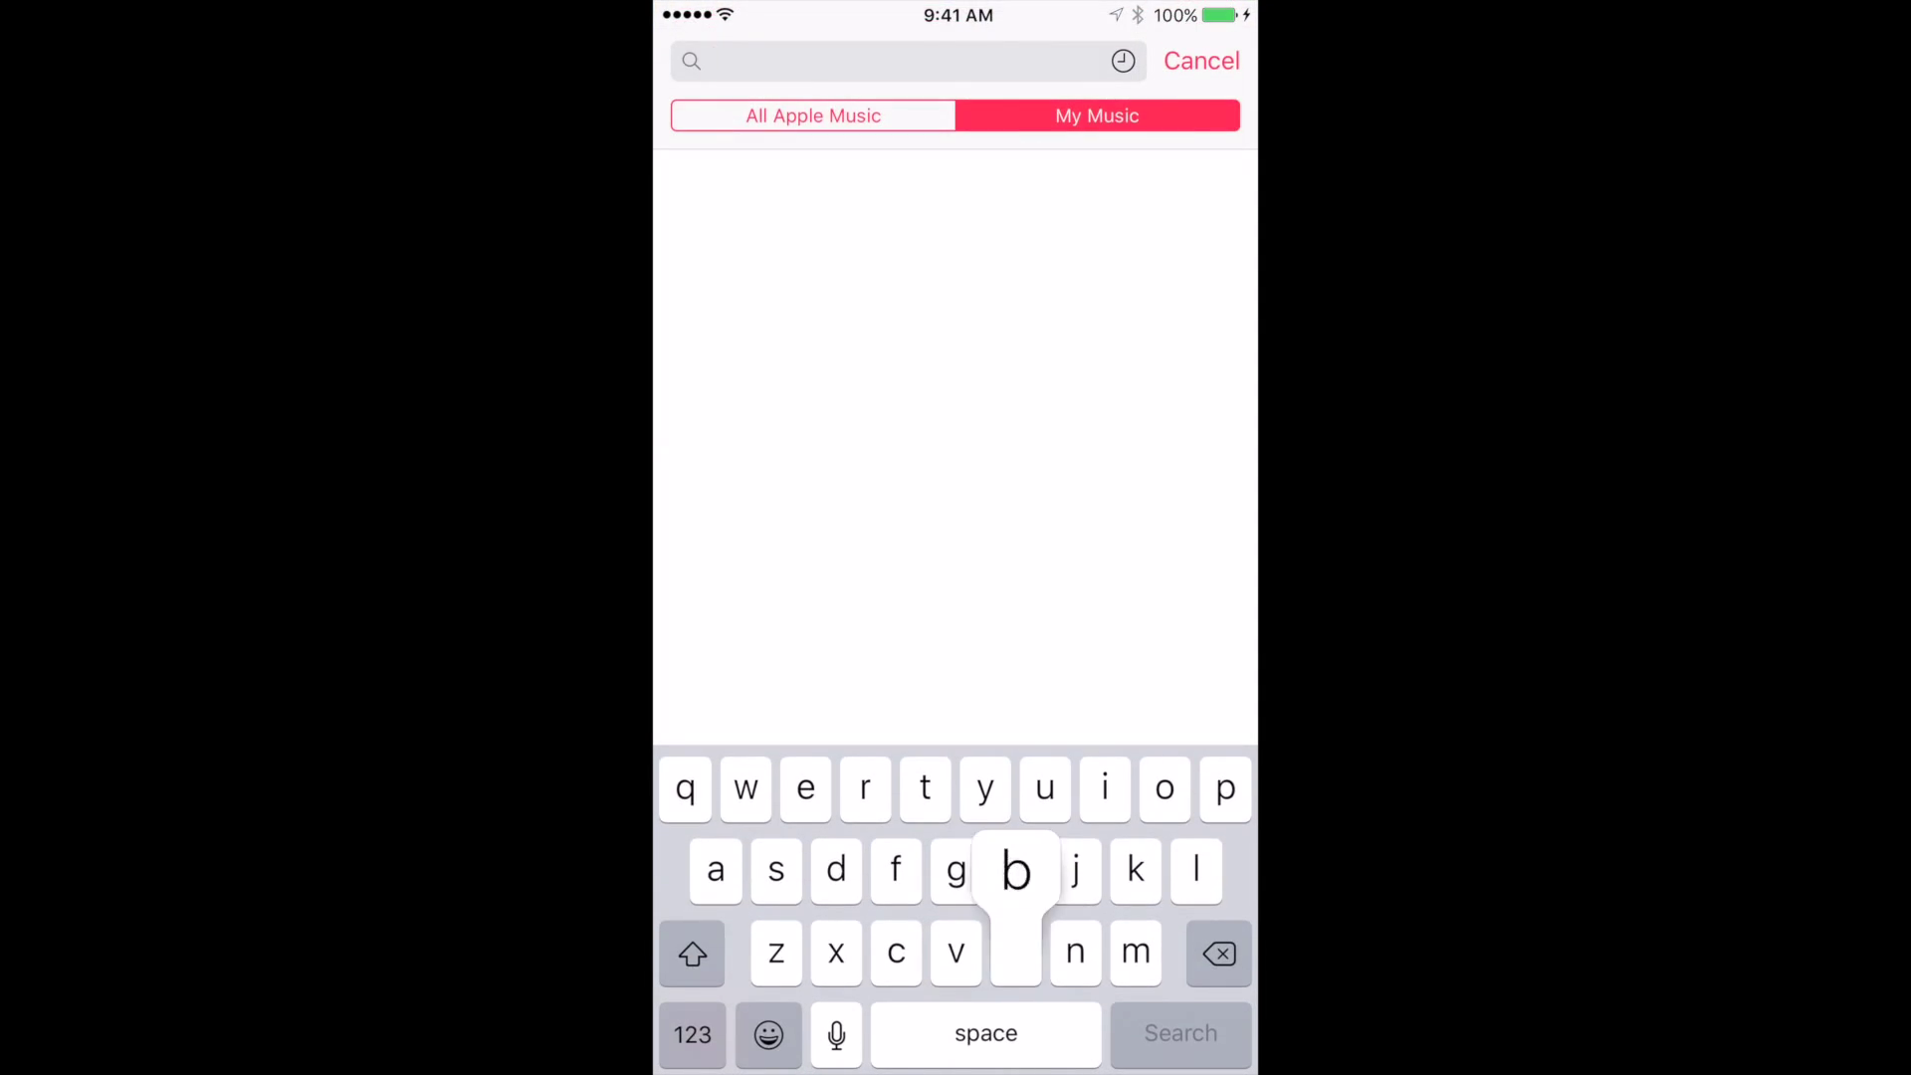
text(bru)
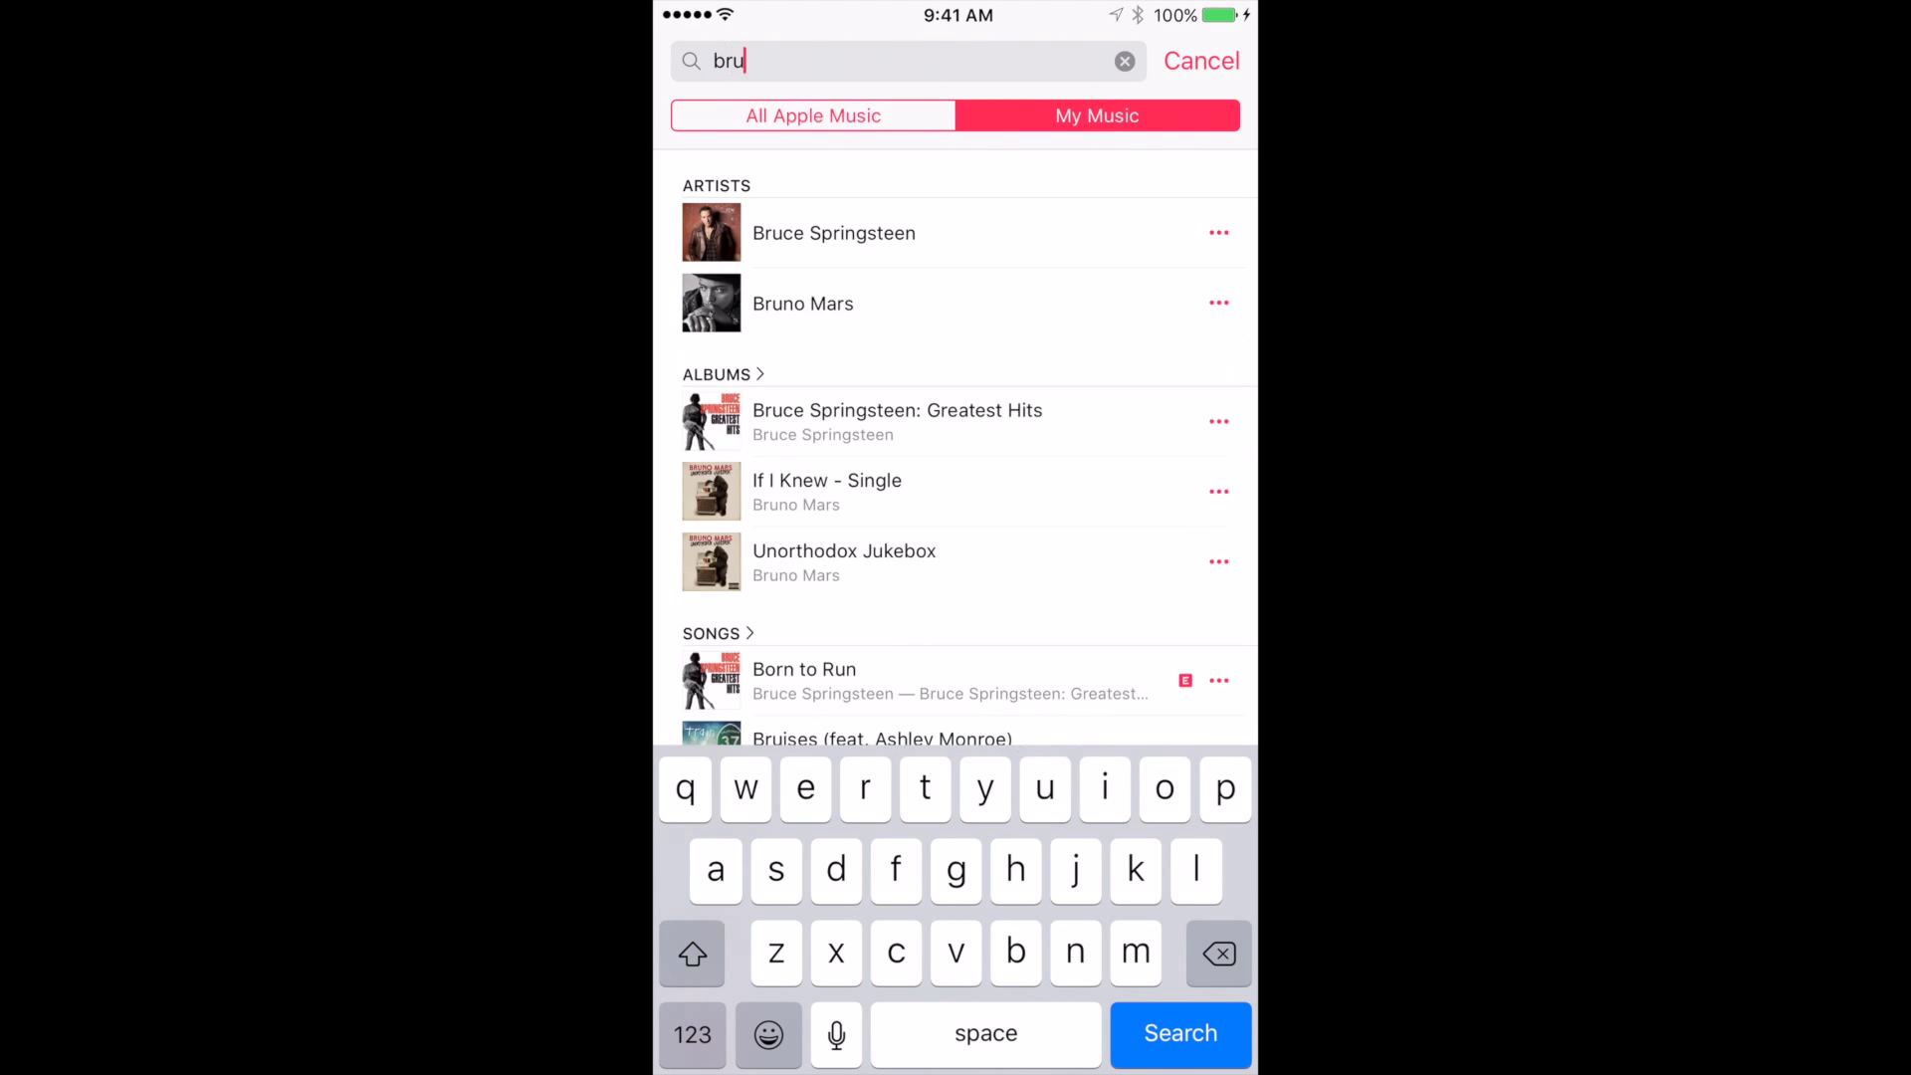
text(ce)
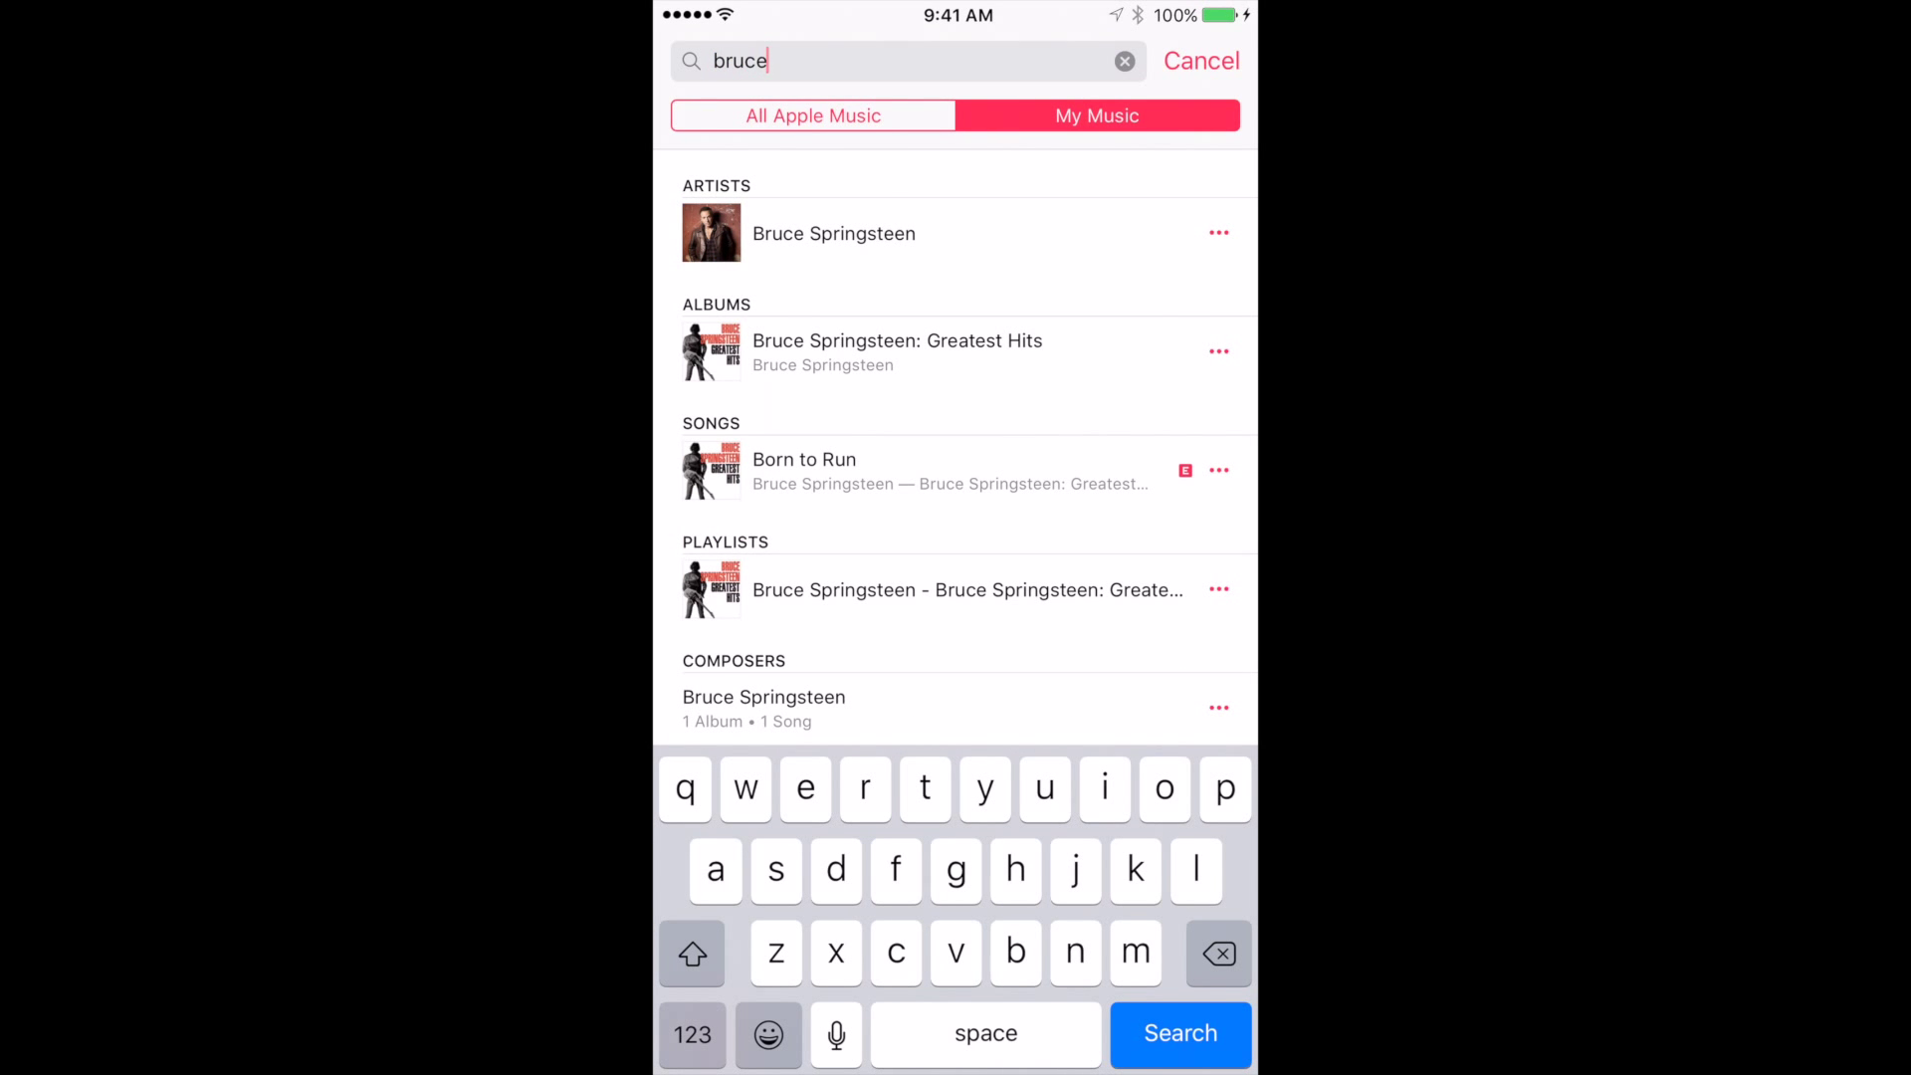
click(833, 233)
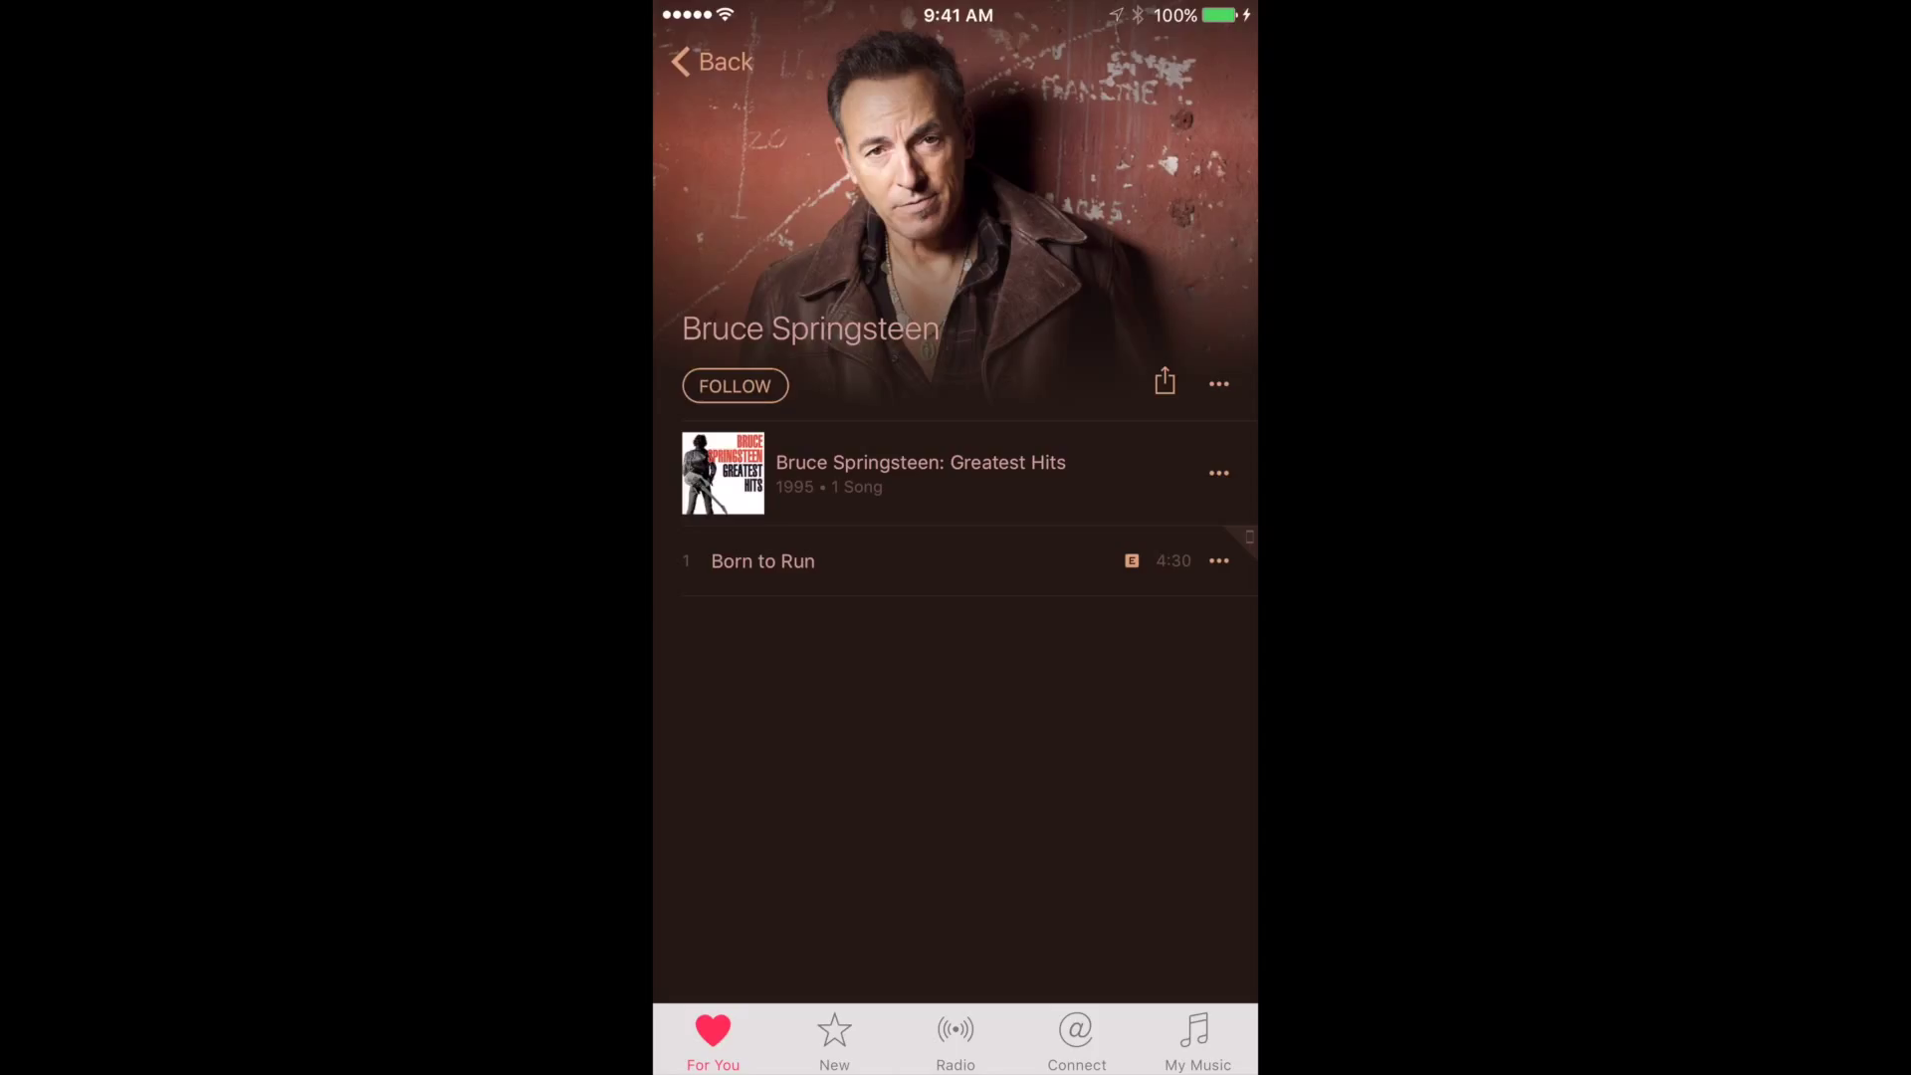
click(764, 560)
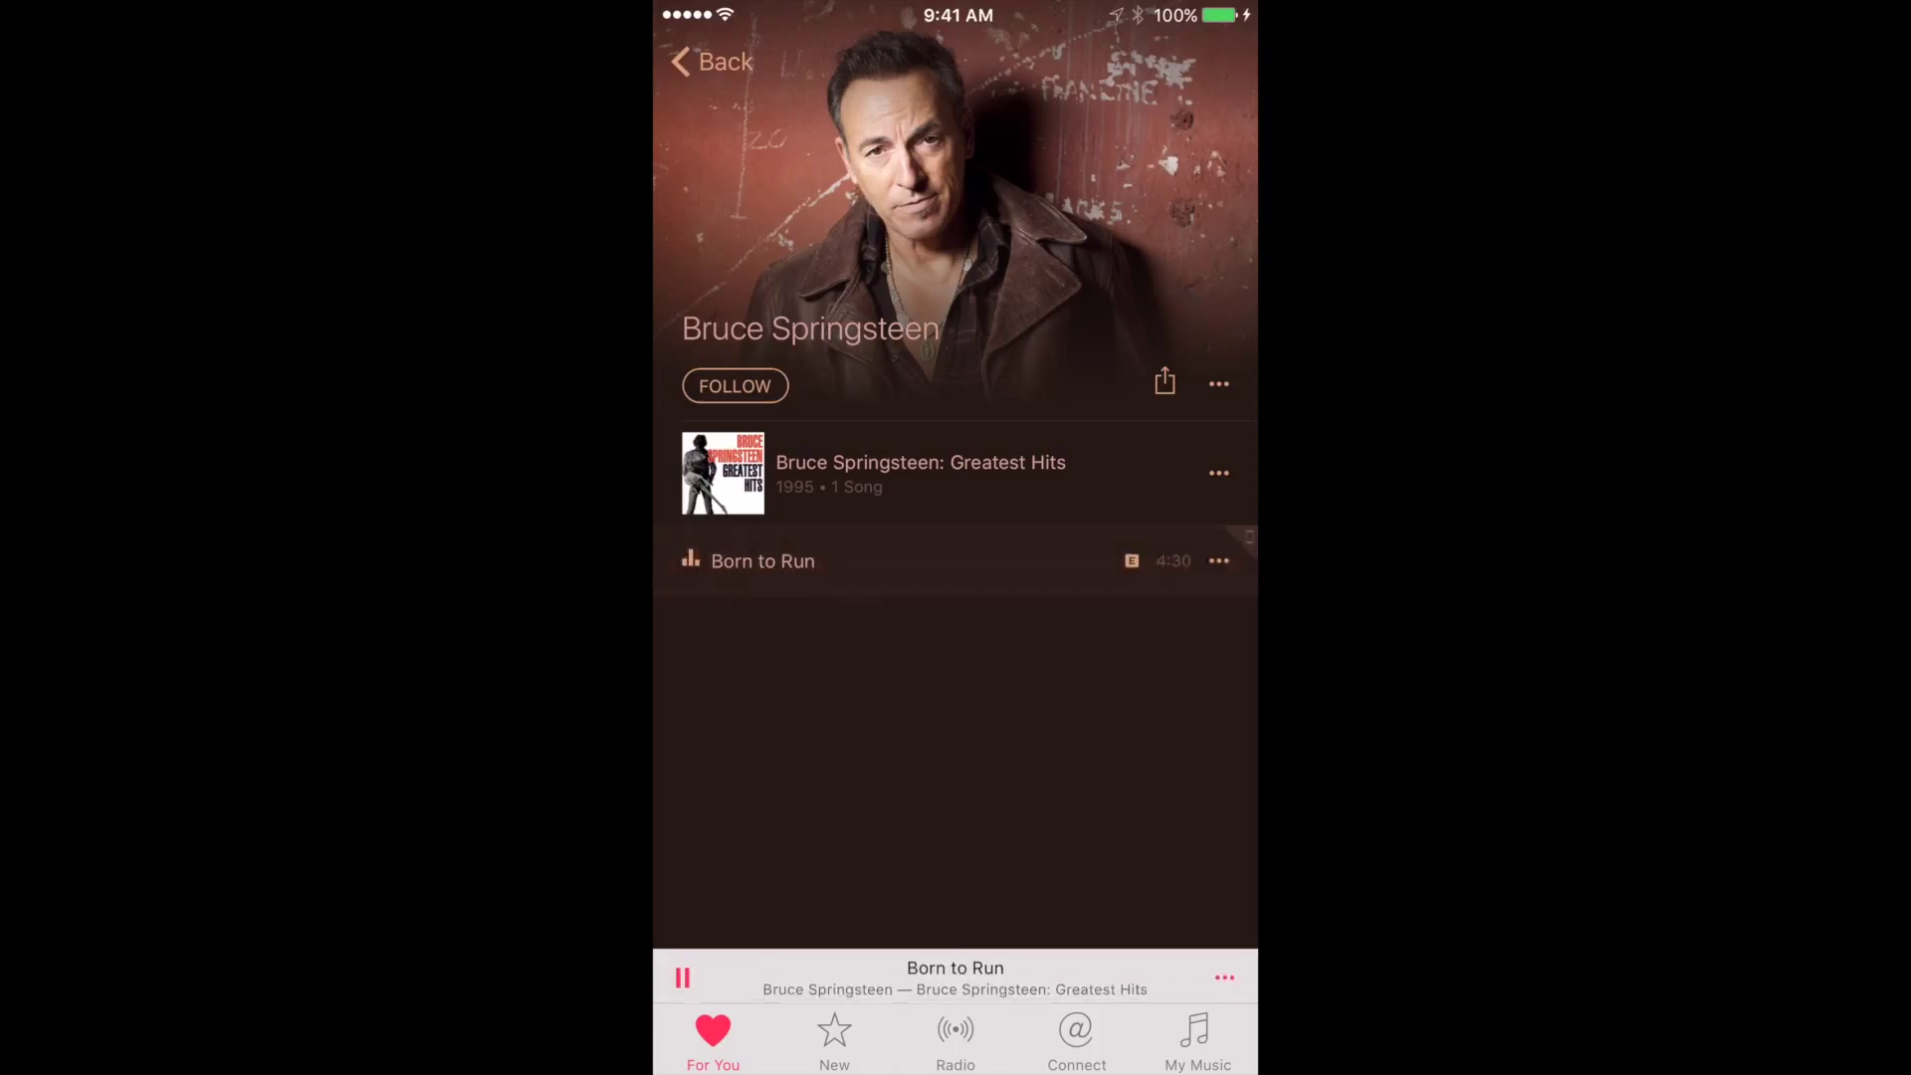